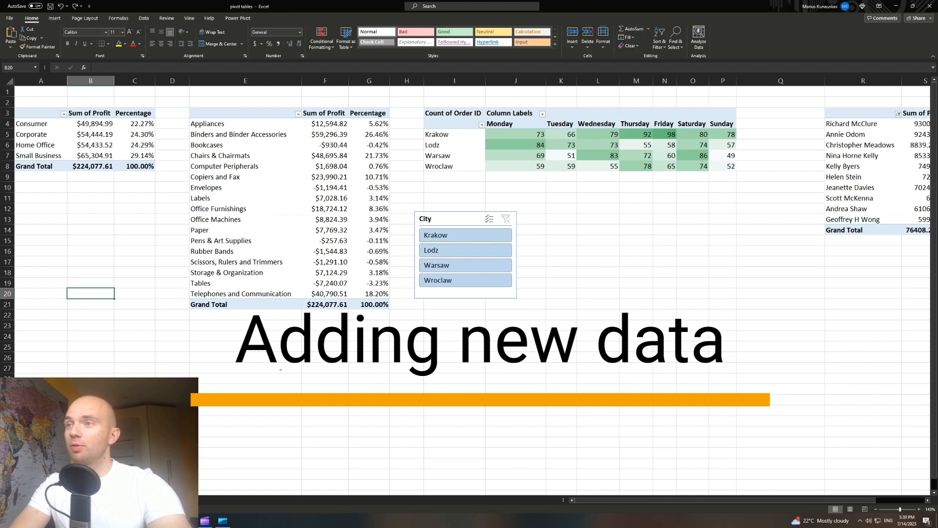
- Copy rows 1935 to 1953 of the order data table and paste them directly below it from row 1954
click(90, 133)
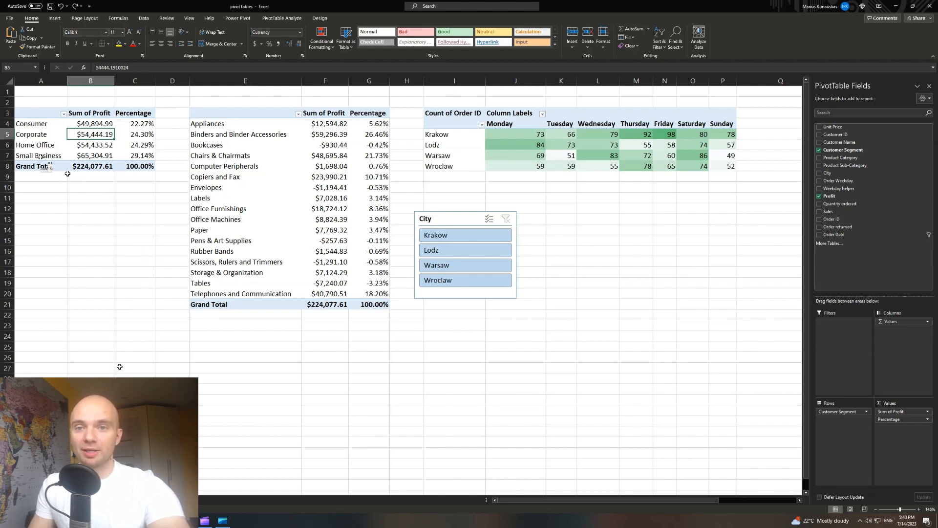
click(118, 500)
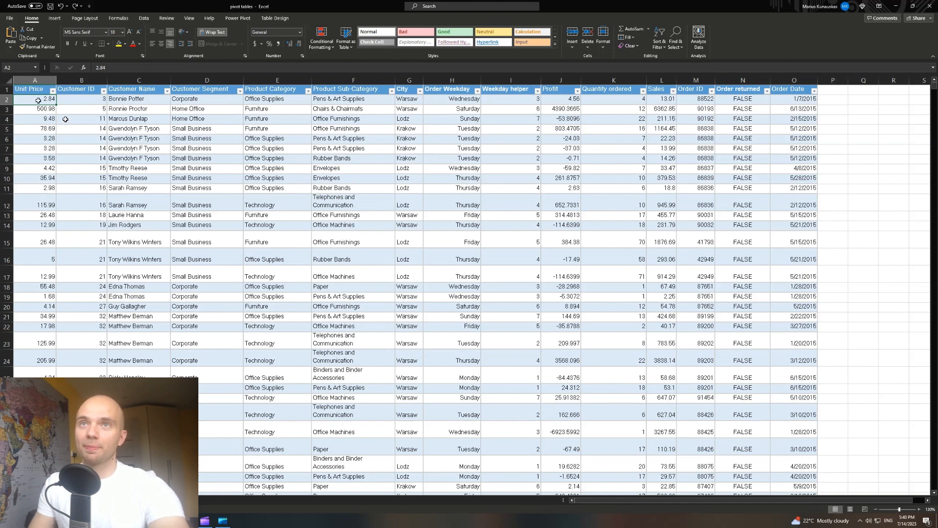
key(ctrl+Down)
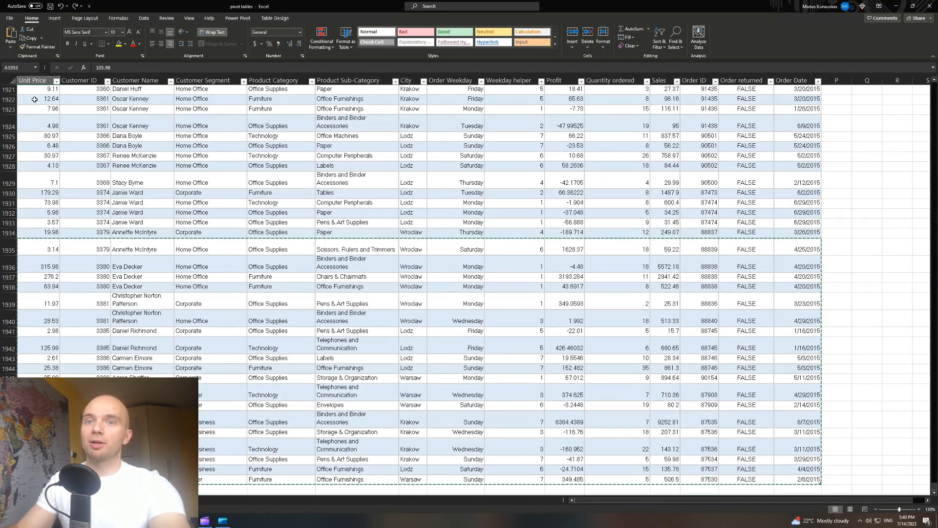
drag(41, 246, 792, 482)
scroll(76, 361, down, 5)
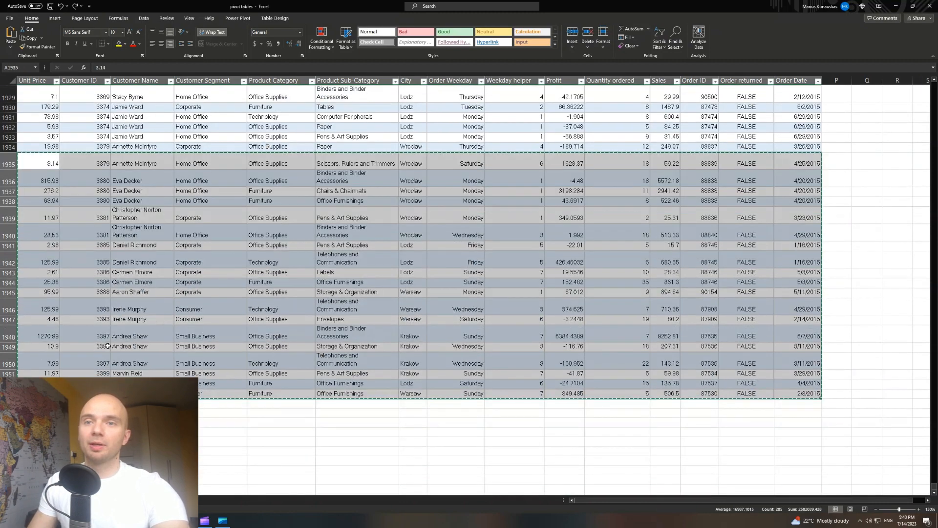
click(51, 347)
key(ctrl+v)
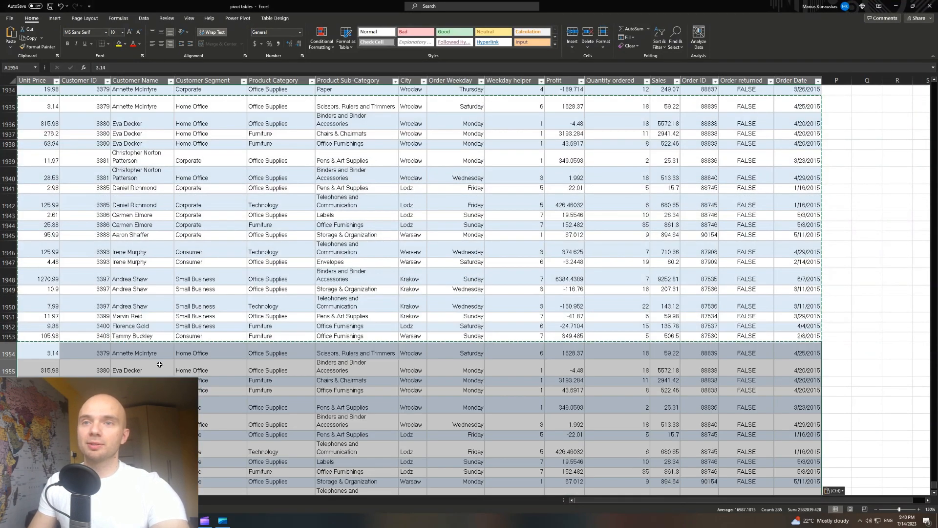
scroll(214, 356, down, 2)
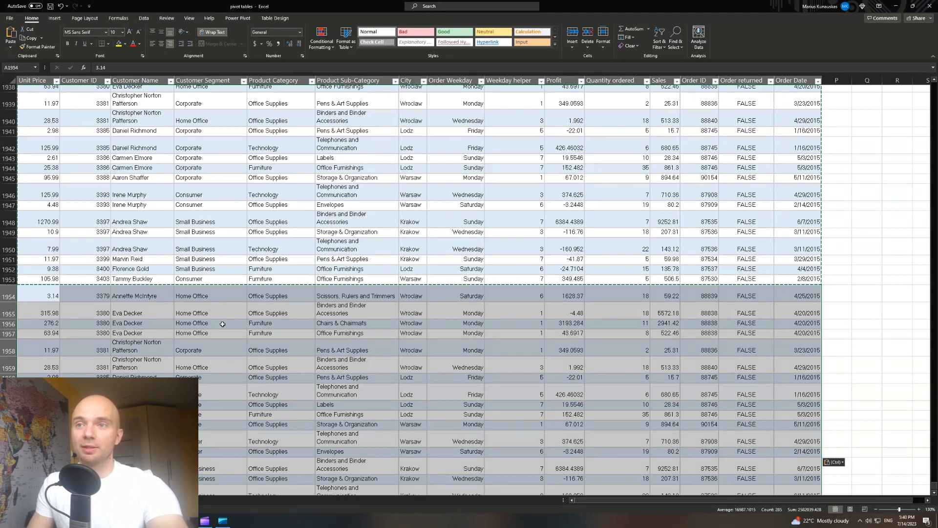
- Set the Customer Segment to Individual for all the pasted rows, from row 1954 to the end of the table
click(224, 297)
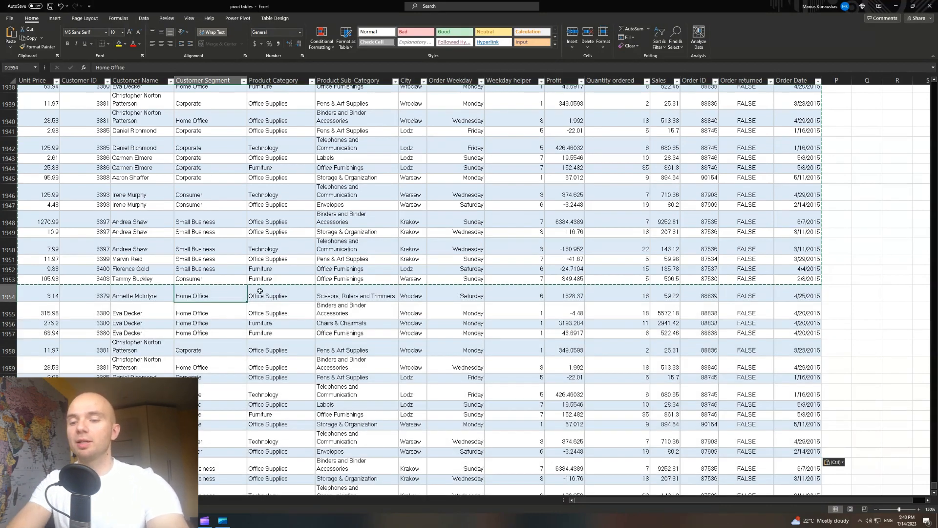
text(Indivi)
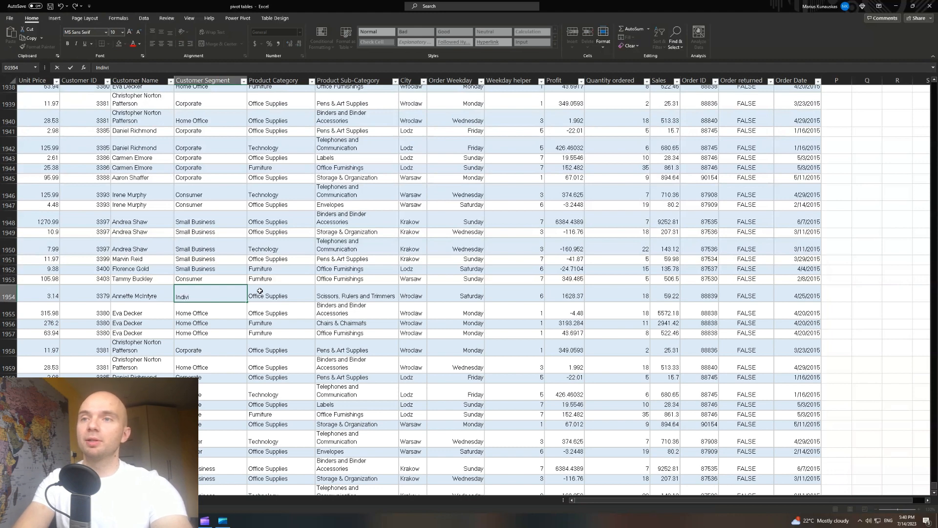
text(dual)
key(Return)
scroll(260, 291, up, 1)
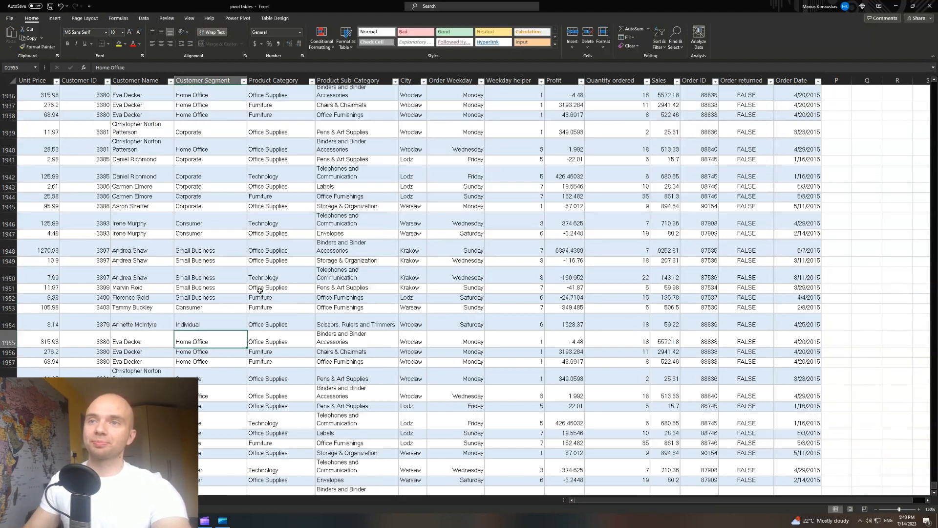
scroll(213, 265, down, 2)
click(210, 239)
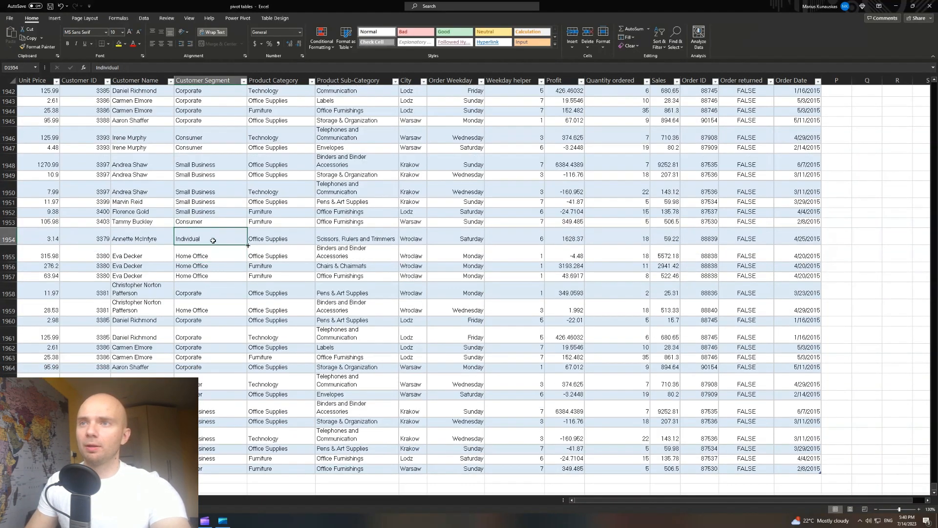
drag(246, 247, 215, 469)
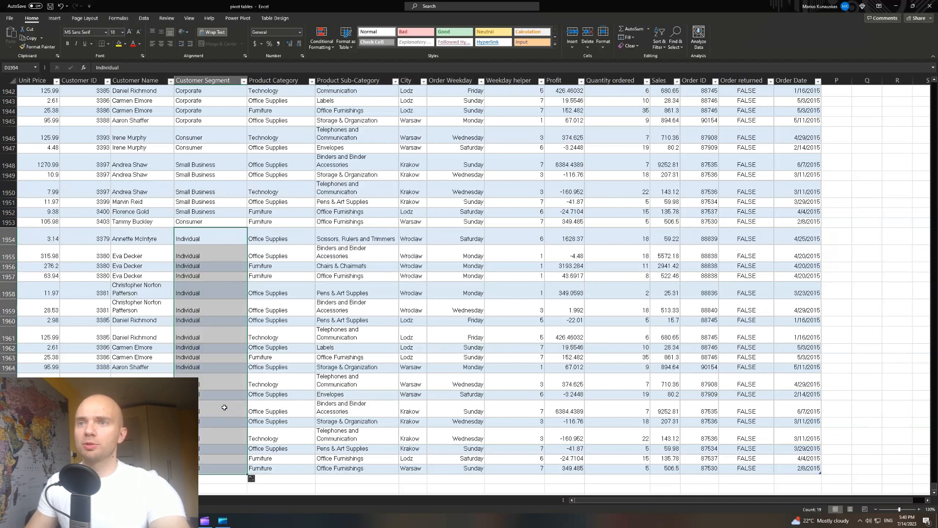
click(214, 288)
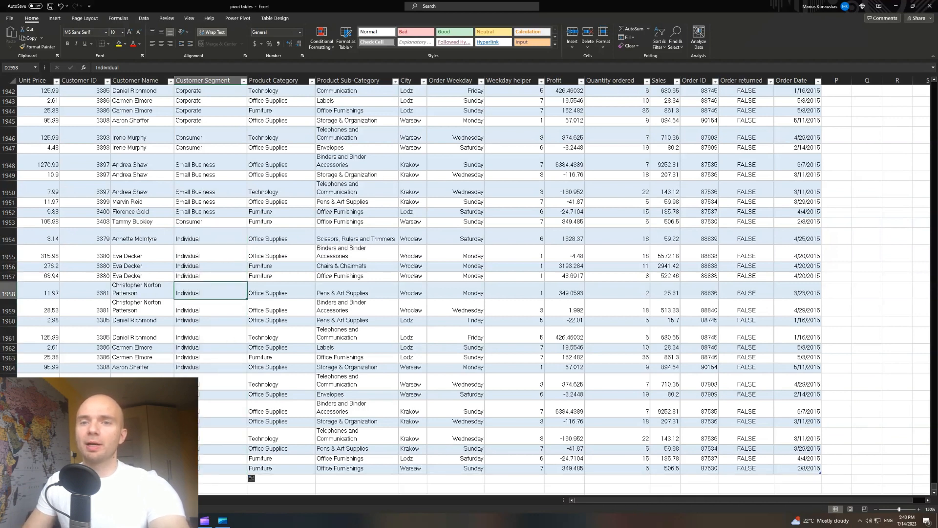
- Refresh all pivot tables to include the added rows, and review the Individual segment against the order data
key(ctrl+Page_Up)
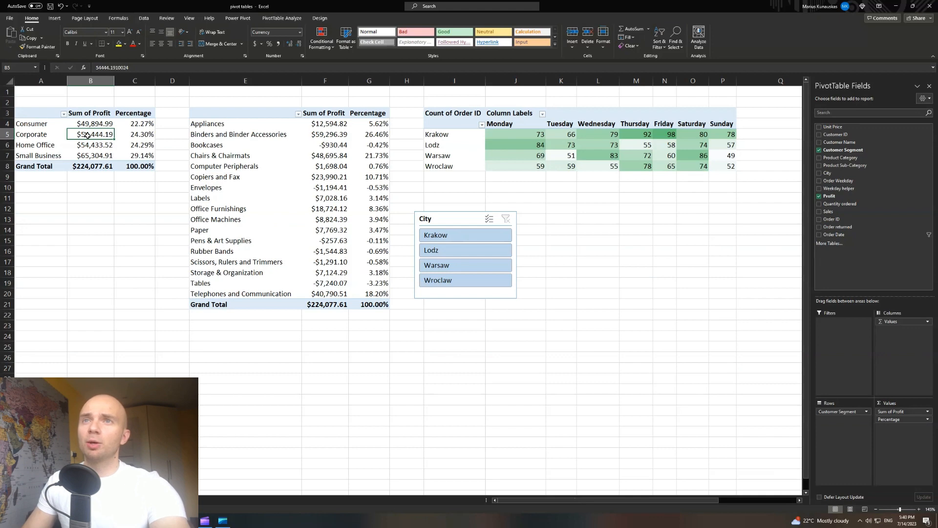
click(283, 18)
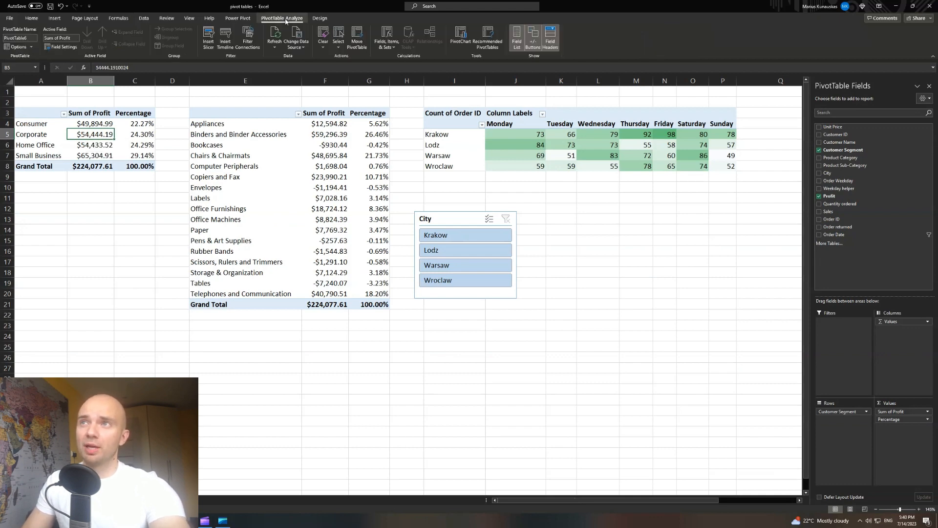
click(275, 47)
click(296, 68)
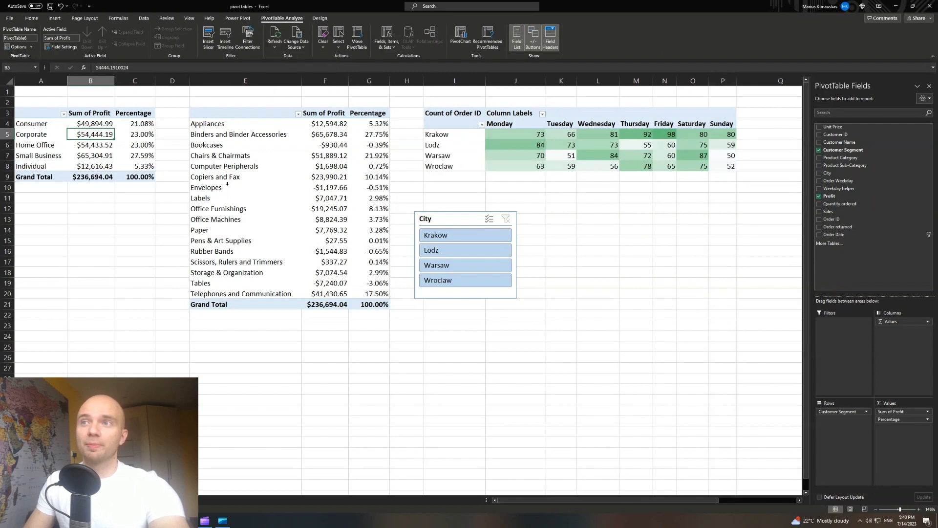
click(104, 232)
click(18, 166)
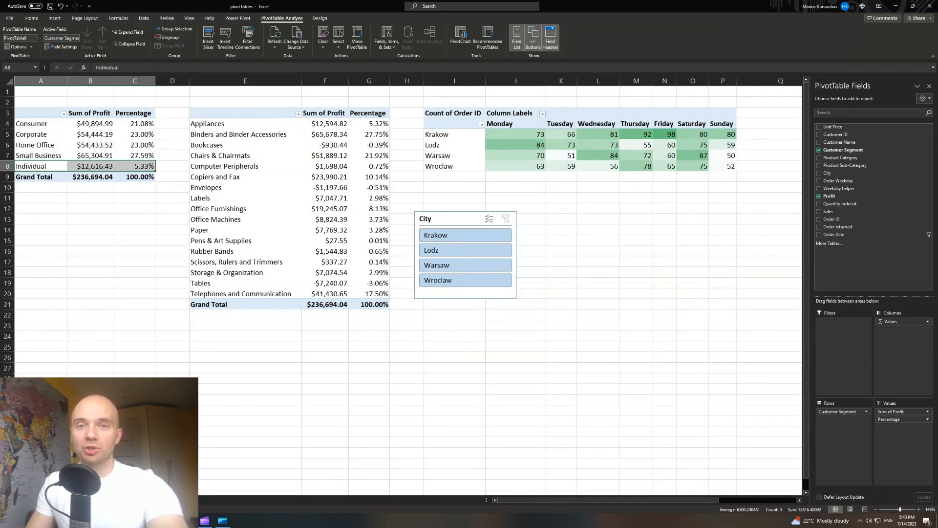
double_click(95, 167)
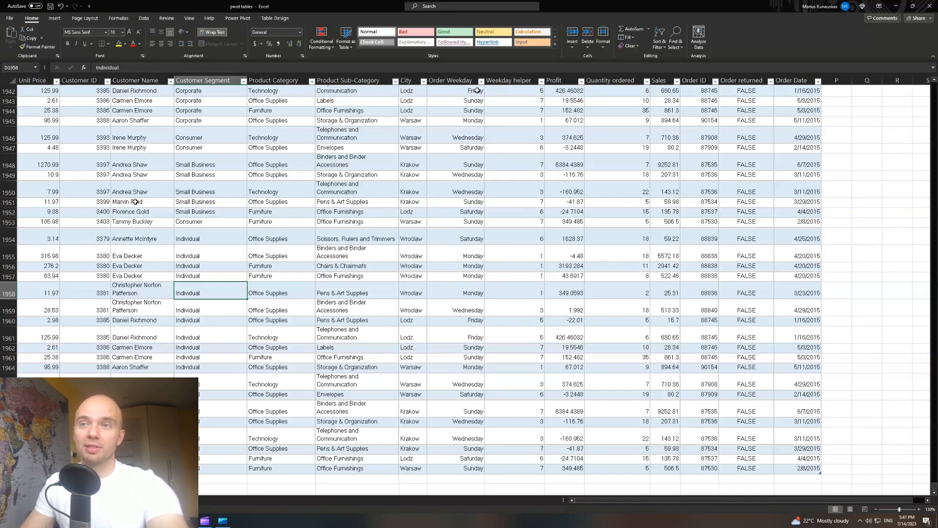
key(ctrl+Page_Down)
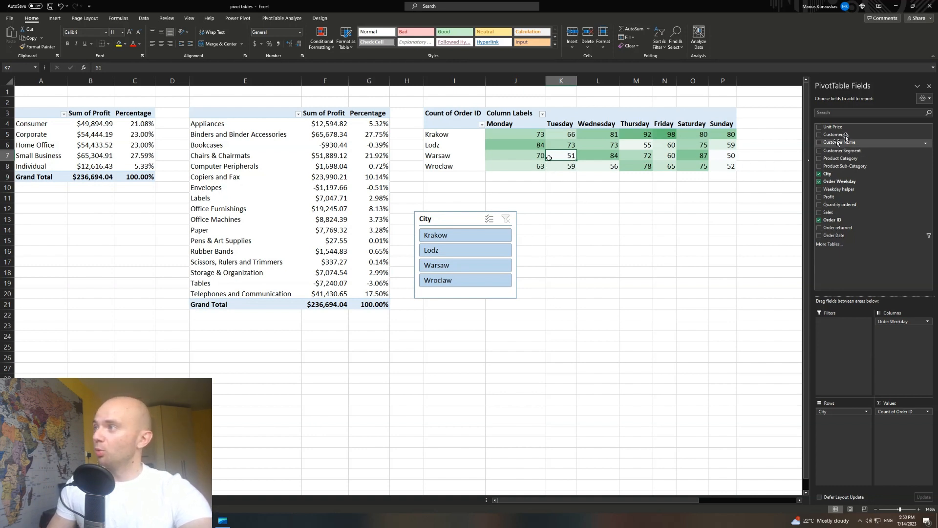
- Add an Order Date timeline for the city-by-weekday pivot table, widen it and place it below the City slicer
right_click(840, 235)
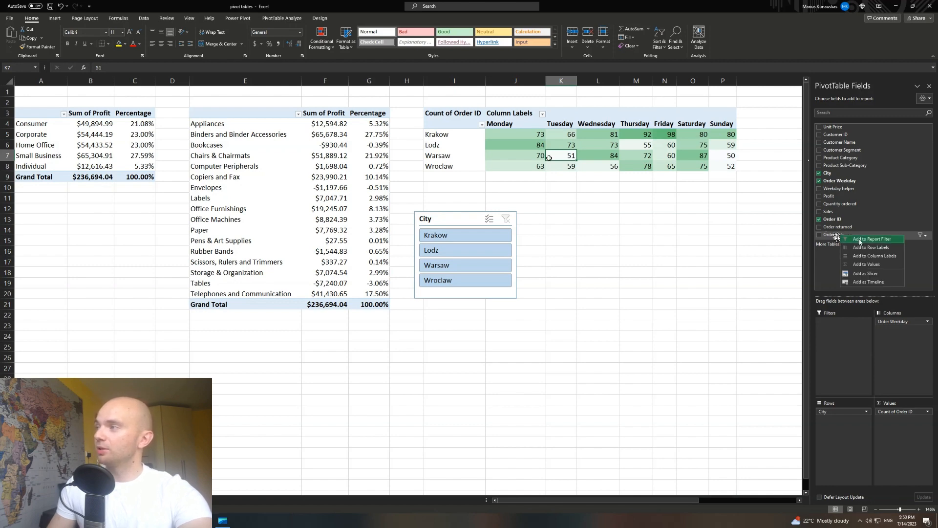
click(873, 282)
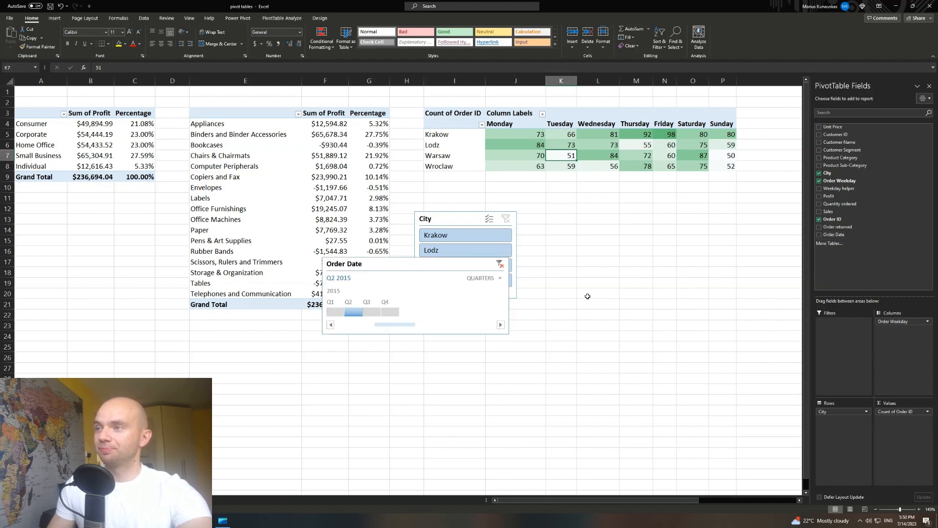
drag(487, 285, 593, 338)
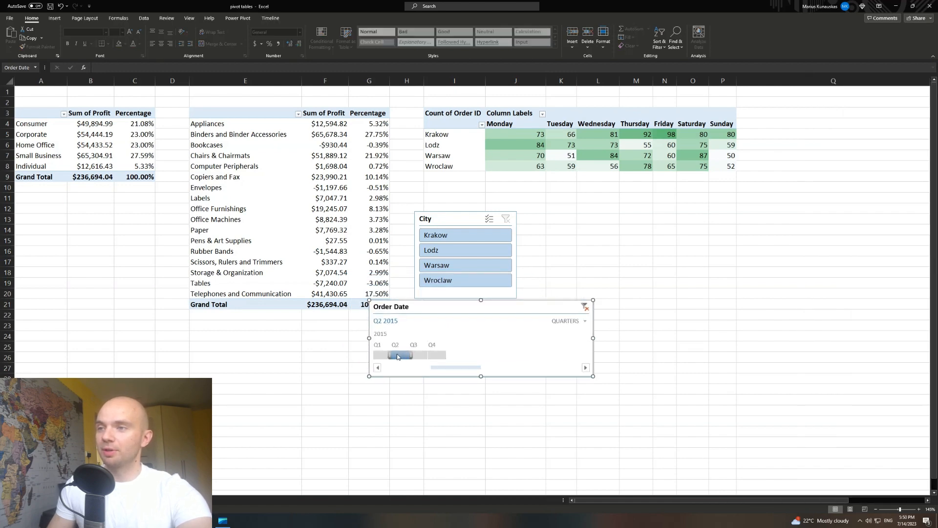
- Switch the Order Date timeline to months and filter it to March through April 2015
drag(392, 355, 412, 355)
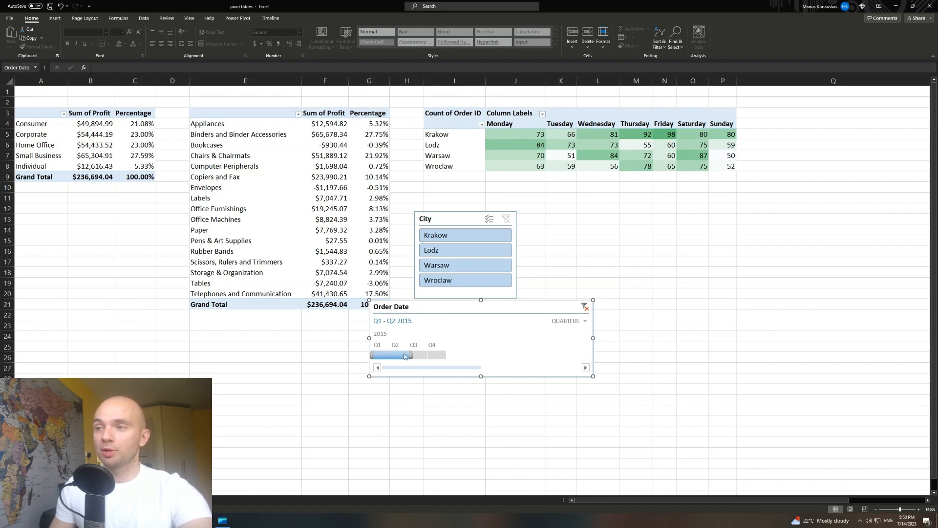
click(586, 322)
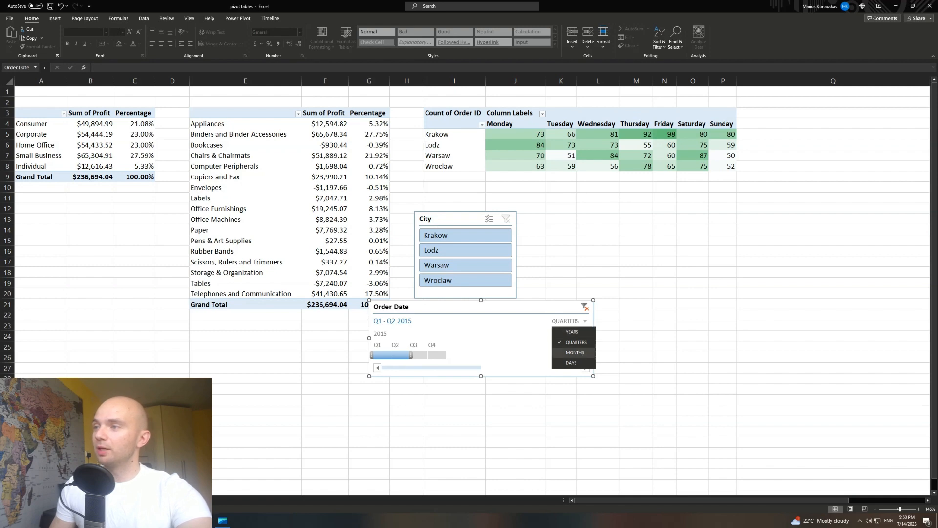
click(575, 352)
drag(529, 356, 468, 356)
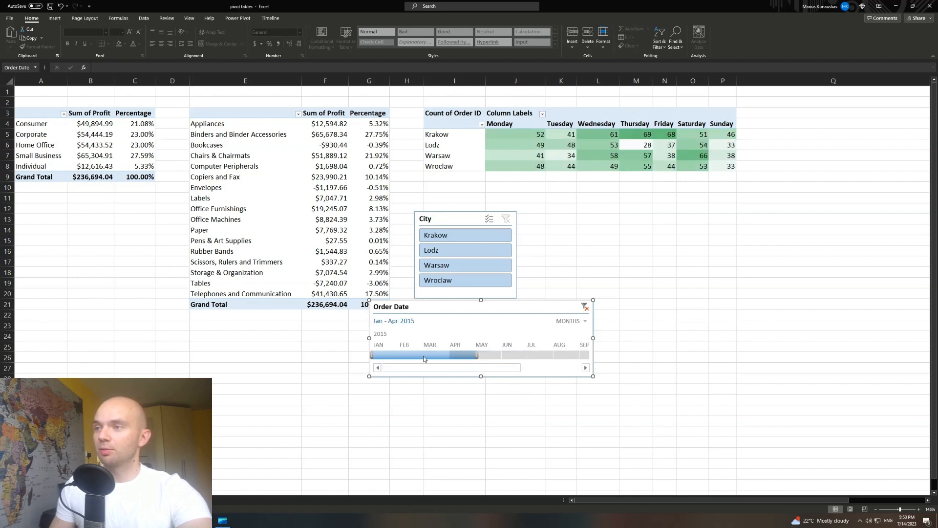
drag(369, 357, 423, 356)
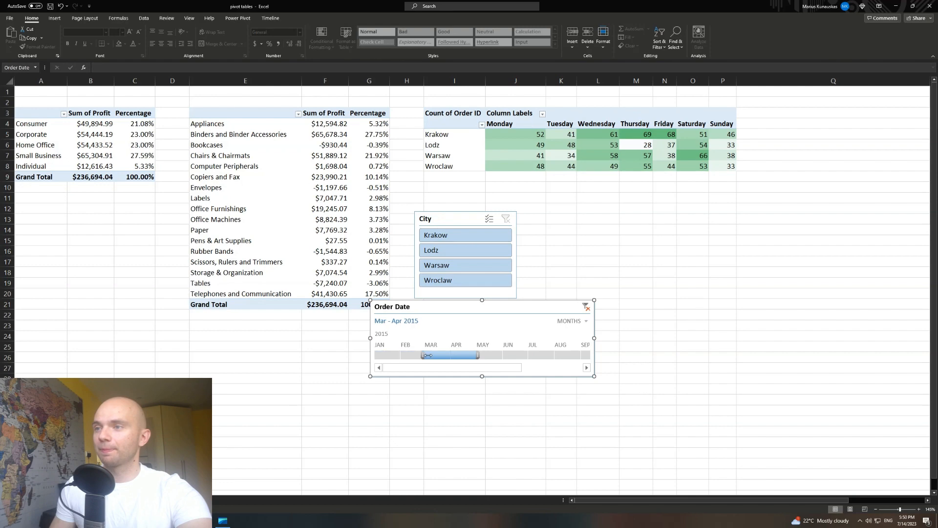
- Set the timeline's time level to days and move it into the empty area below the product sub-category pivot table
click(586, 322)
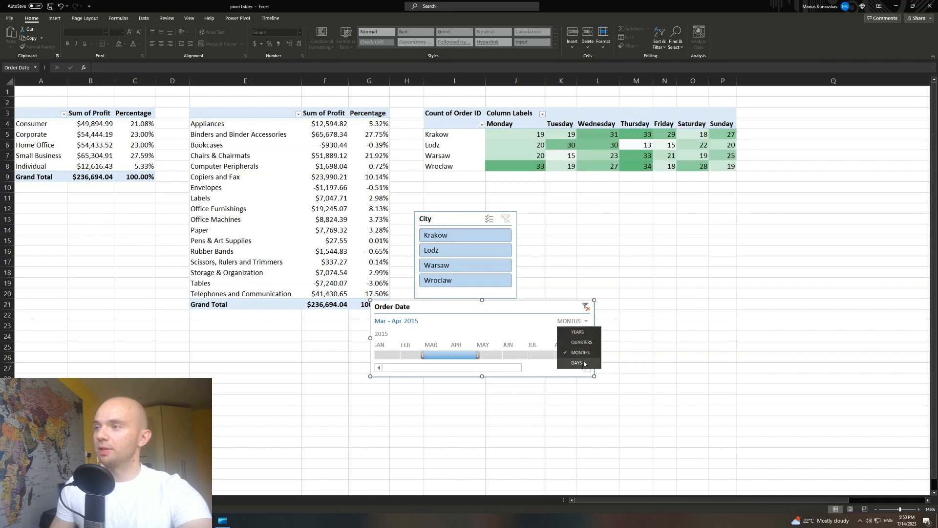
click(581, 363)
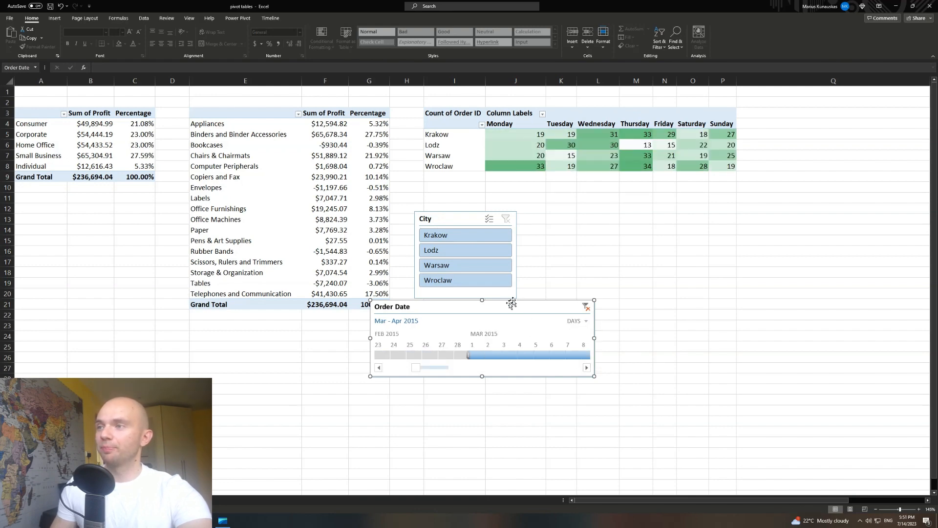
drag(512, 303, 569, 314)
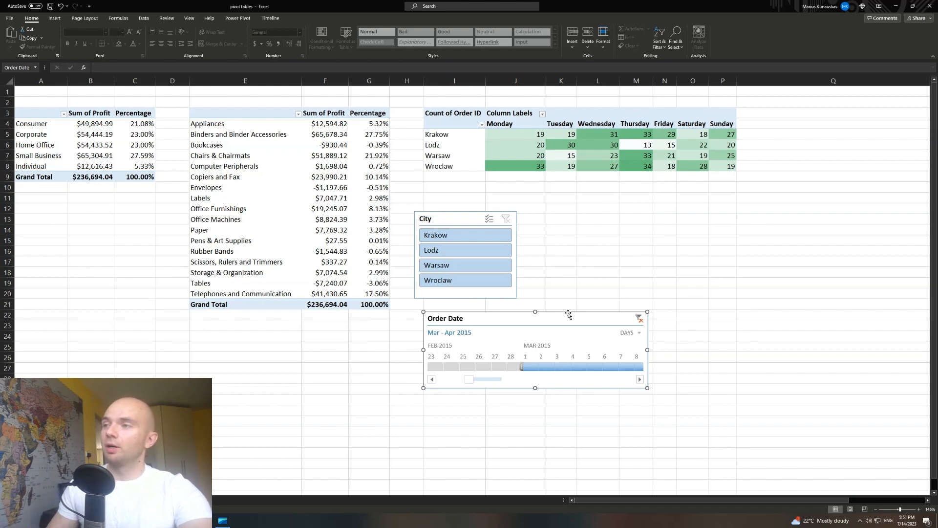
drag(569, 315, 392, 334)
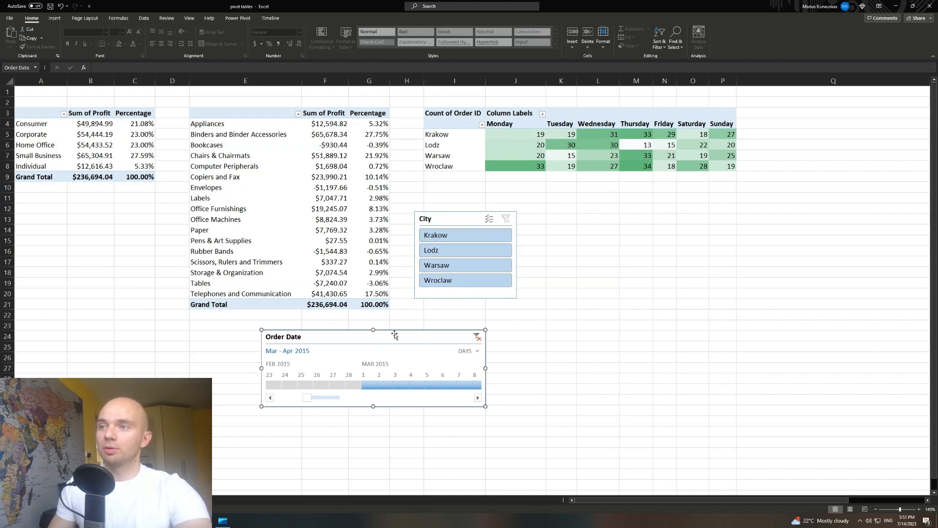
- Connect the Order Date timeline to all five pivot tables through its report connections
click(272, 20)
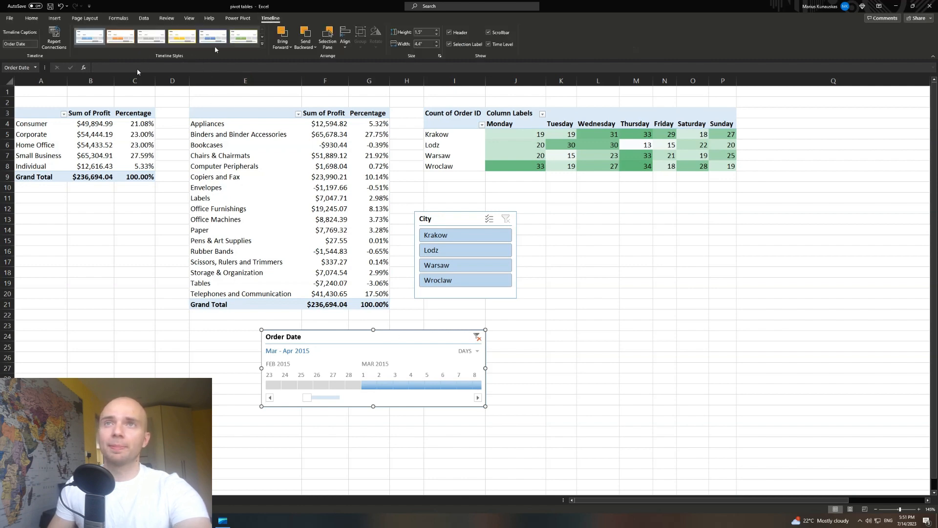
click(54, 39)
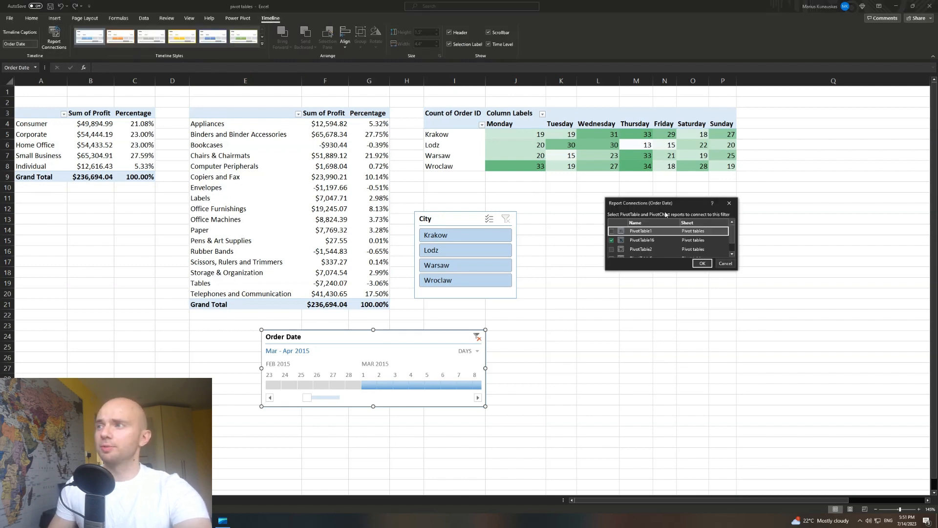
drag(669, 269, 669, 323)
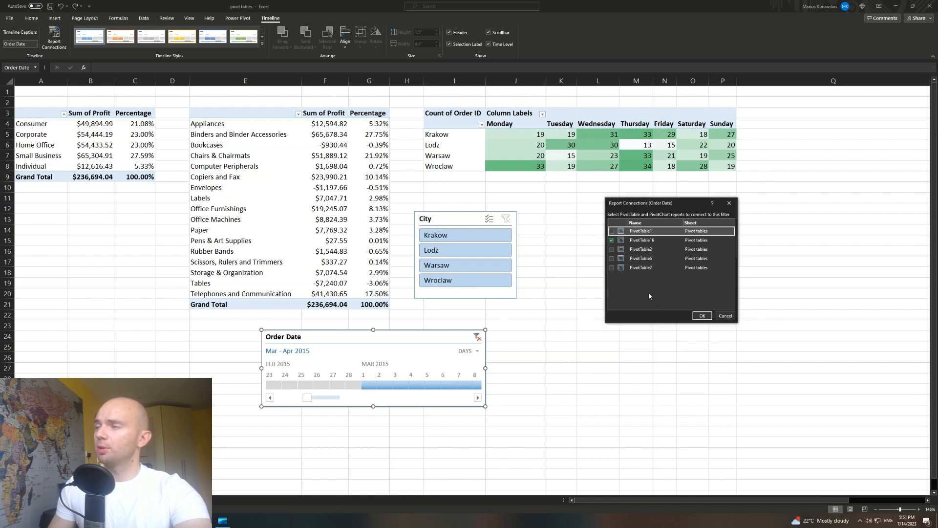
click(612, 268)
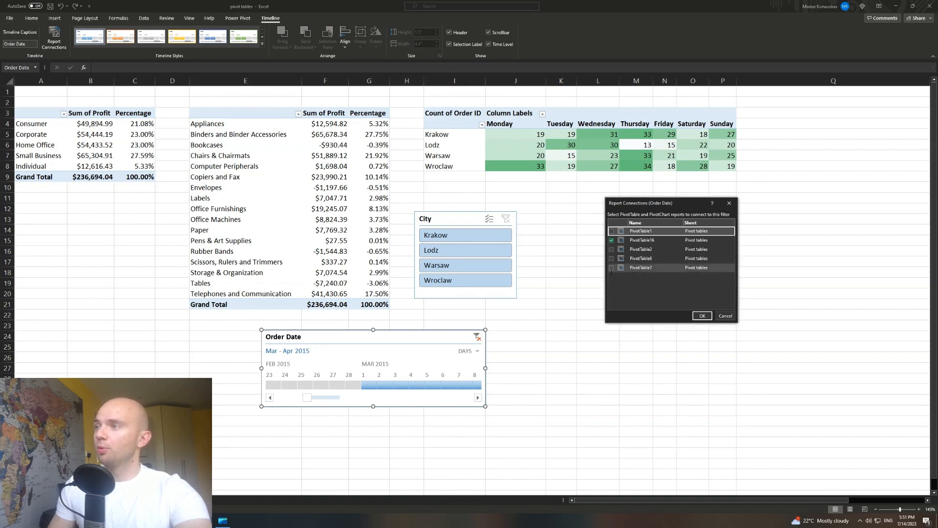
click(611, 259)
click(612, 249)
click(612, 231)
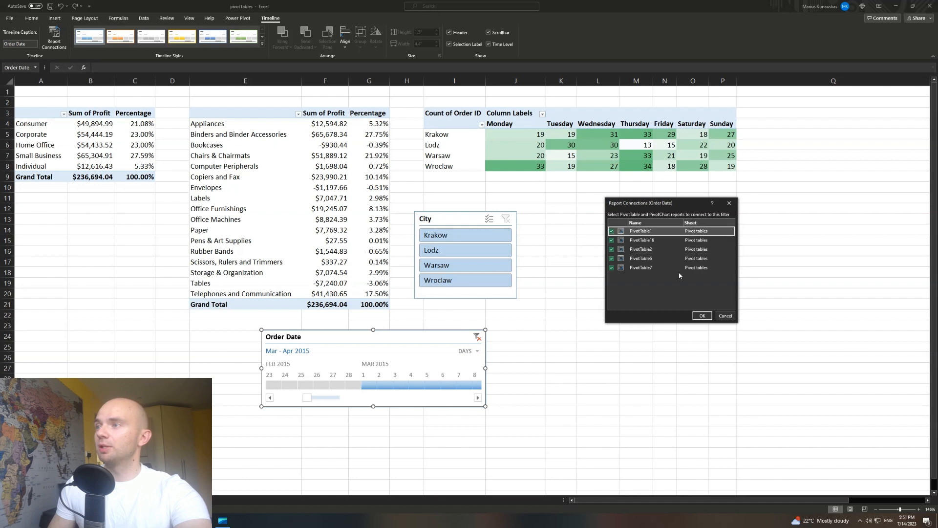
click(703, 315)
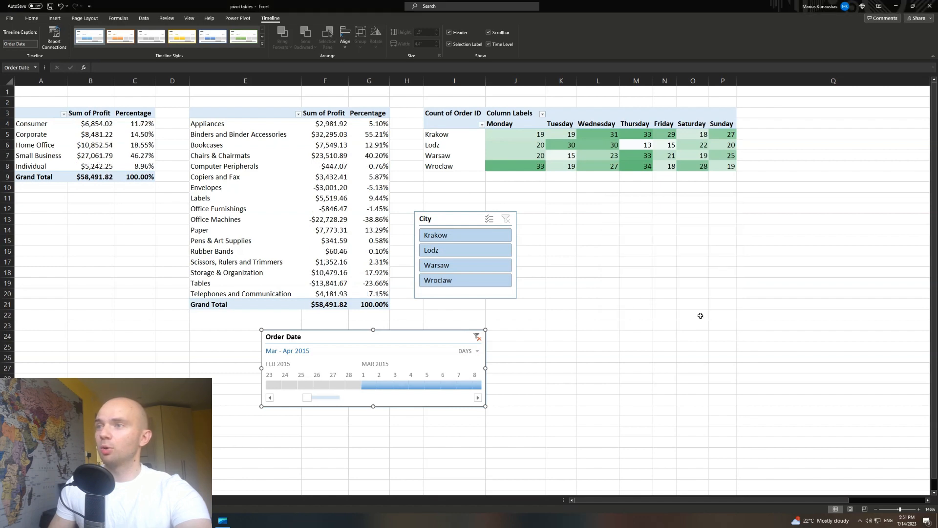
- Filter the pivot tables by single days on the Order Date timeline, ending on Mar 3, 2015, and move the timeline
click(387, 386)
click(405, 387)
click(430, 387)
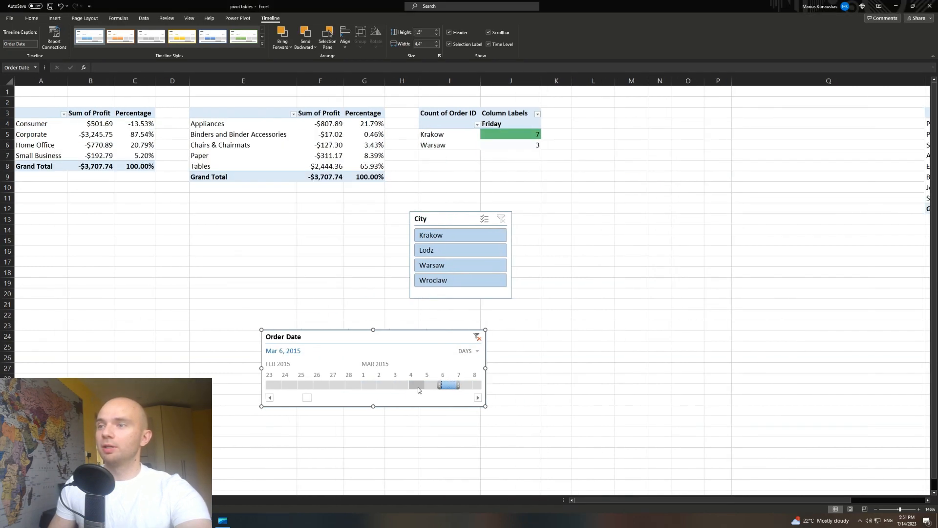
click(417, 387)
click(403, 387)
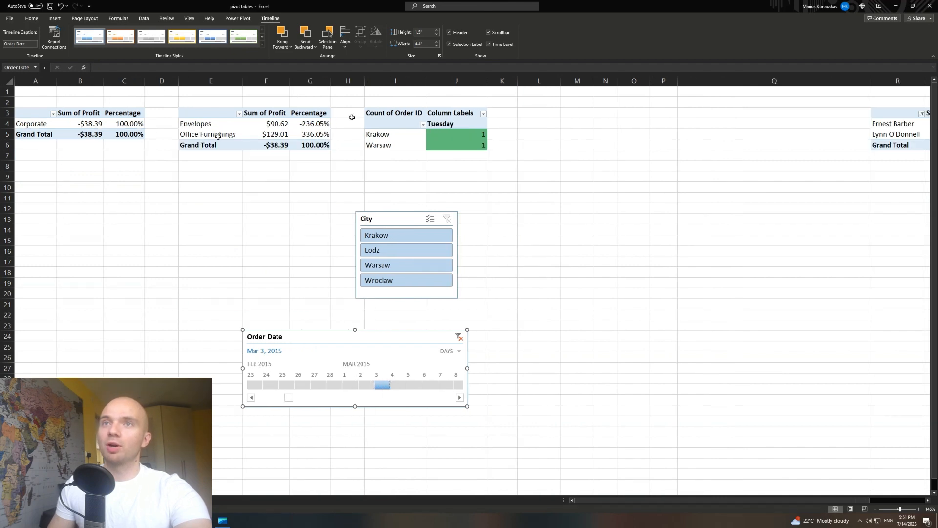
drag(324, 330, 539, 212)
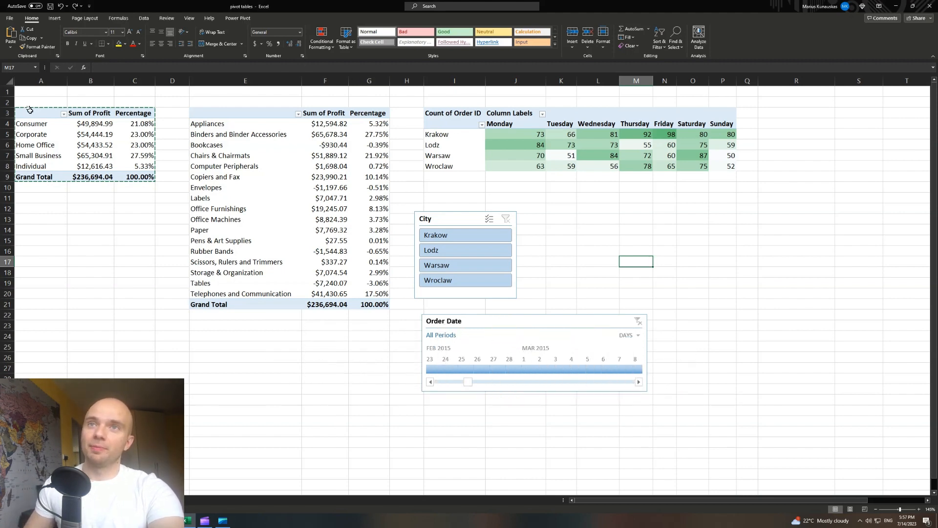
- Copy the customer segment pivot table to cell R3, beside the city-by-weekday pivot table
drag(27, 113, 155, 167)
key(ctrl+c)
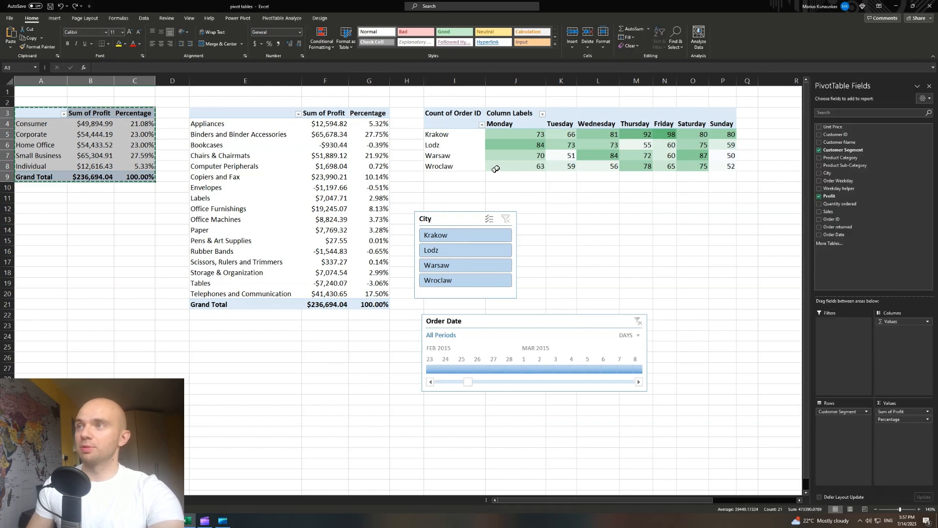
click(775, 115)
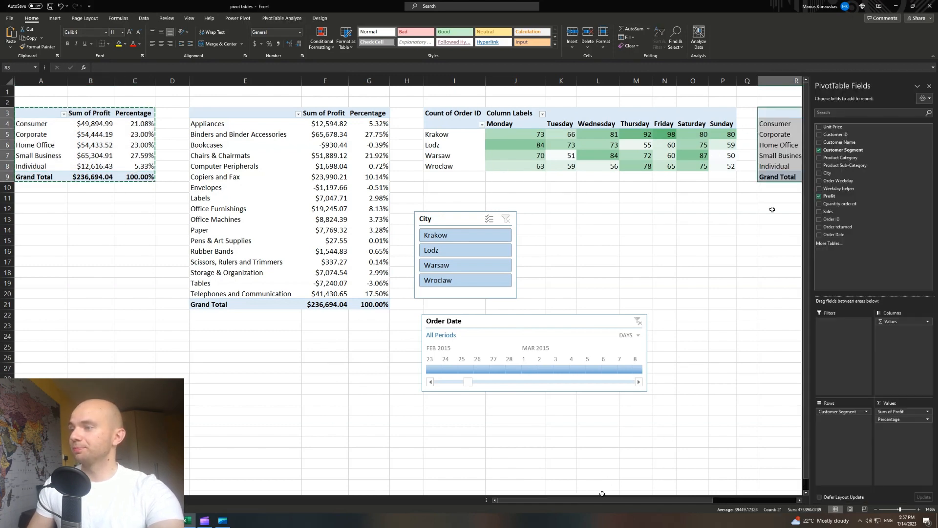
key(ctrl+v)
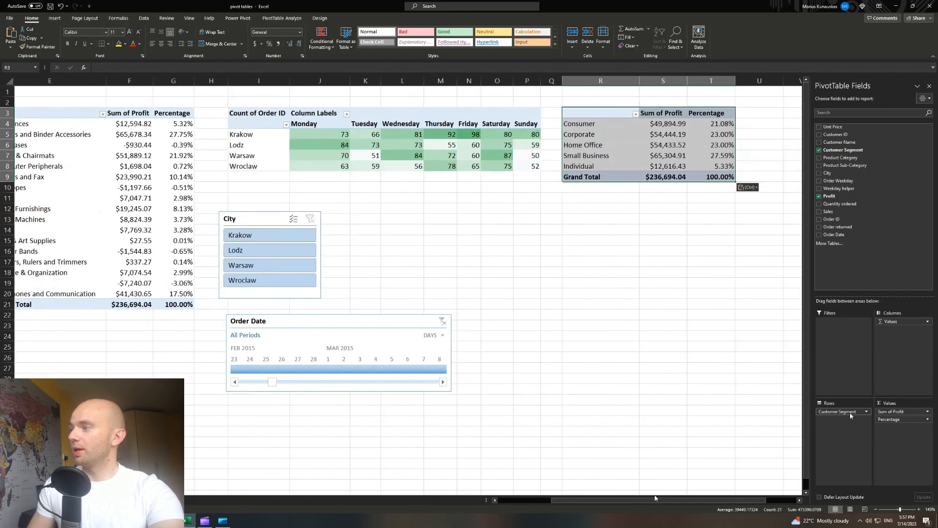
- Replace all fields of the copied pivot table with Customer Name as rows and Profit as summed values
drag(852, 413, 684, 352)
drag(889, 414, 622, 345)
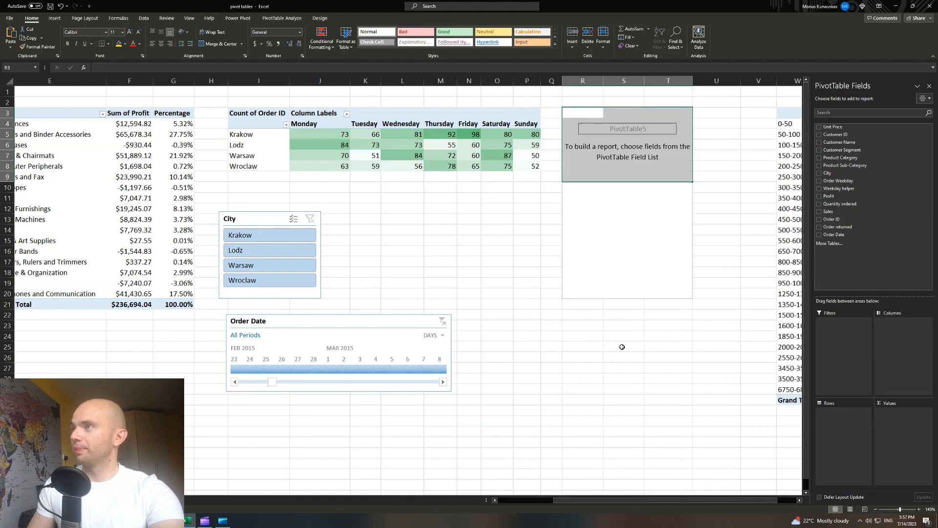
click(820, 142)
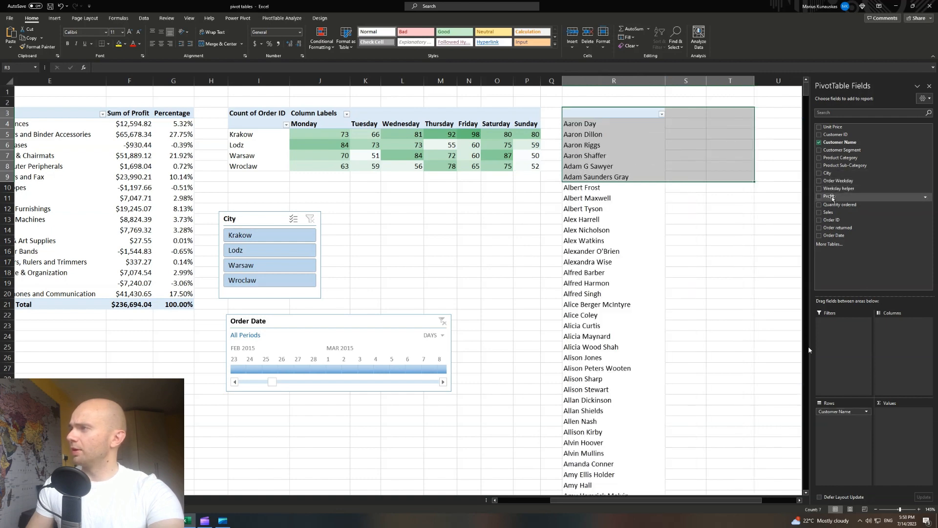
drag(830, 197, 901, 432)
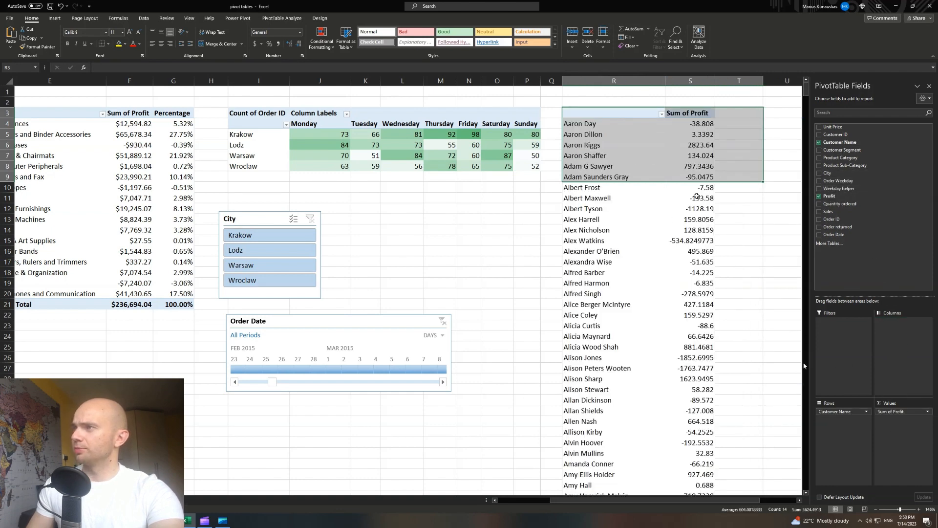
click(744, 174)
- Filter the customer pivot table to the top 10 items by Sum of Profit
click(601, 115)
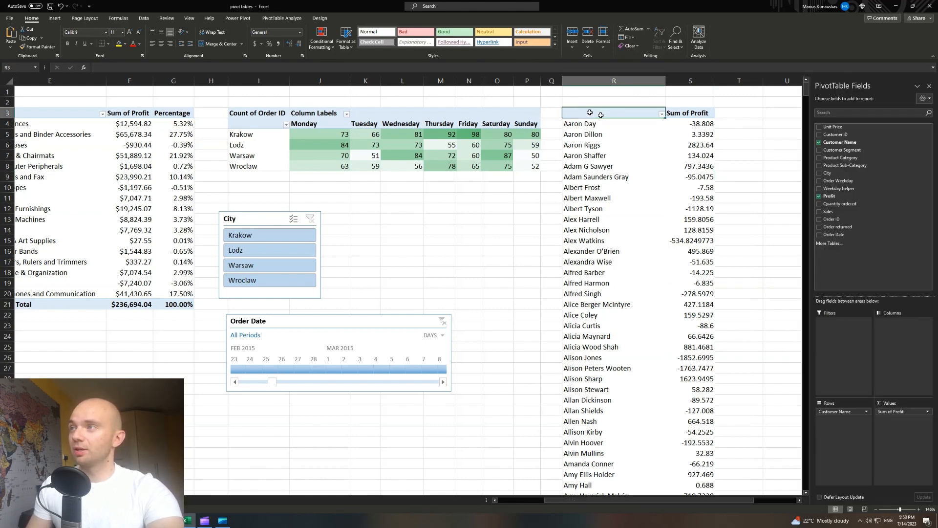
right_click(590, 114)
click(576, 138)
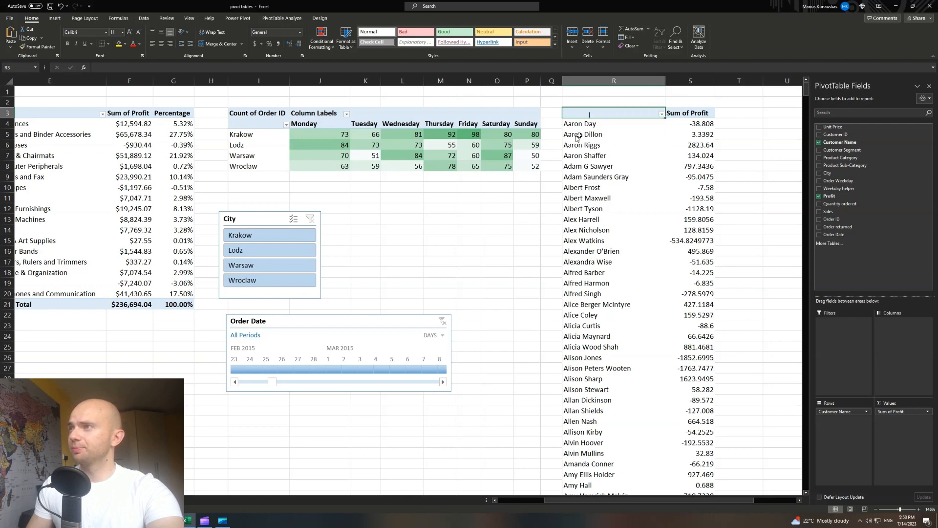
click(588, 121)
click(588, 125)
right_click(588, 126)
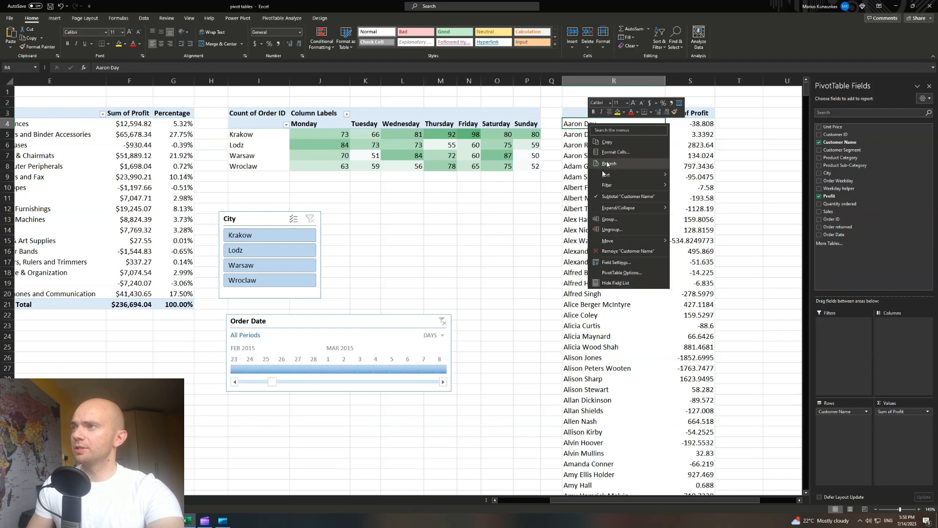
mouse_move(609, 187)
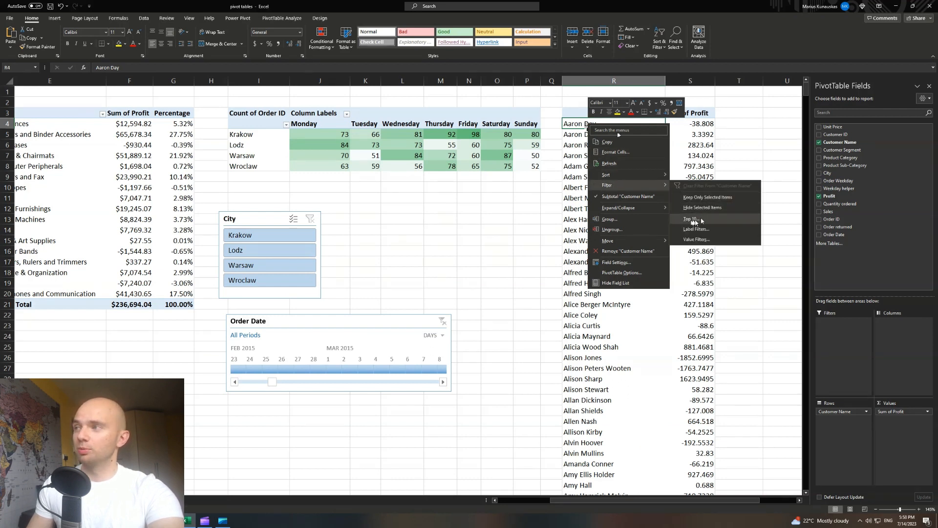
click(695, 221)
drag(678, 231, 537, 218)
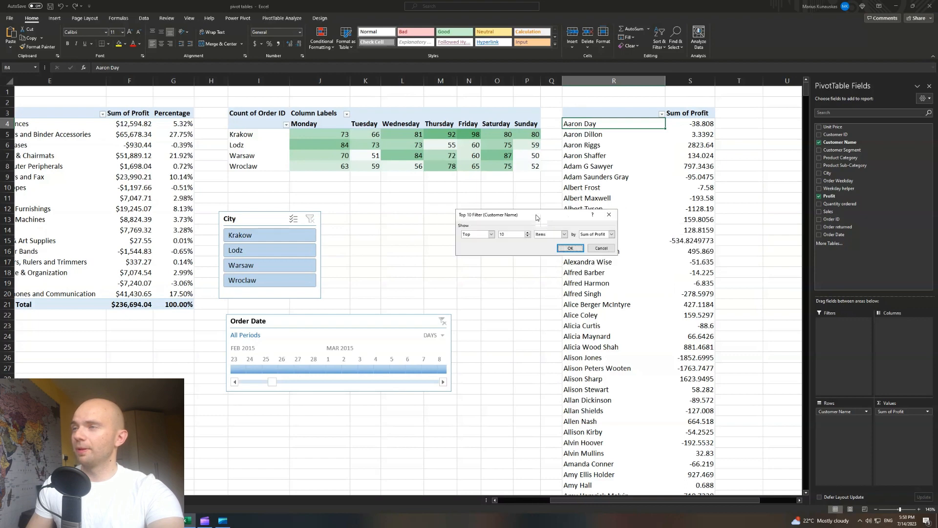
click(511, 235)
click(514, 236)
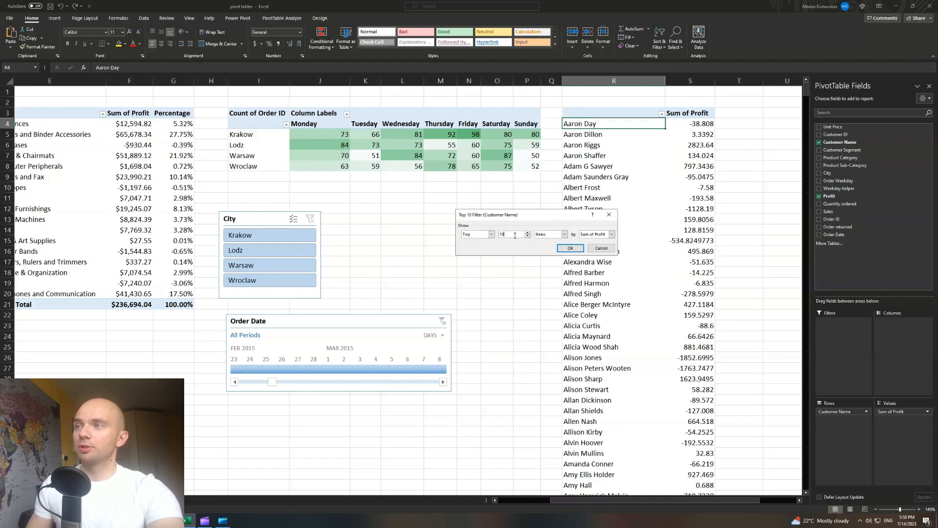
click(570, 249)
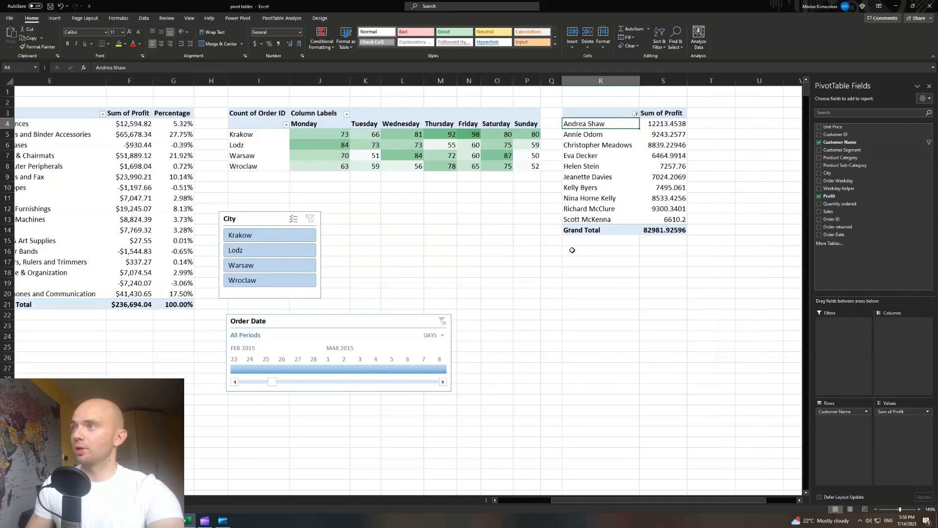
- Sort the top 10 customers by Sum of Profit from largest to smallest
drag(605, 127, 593, 221)
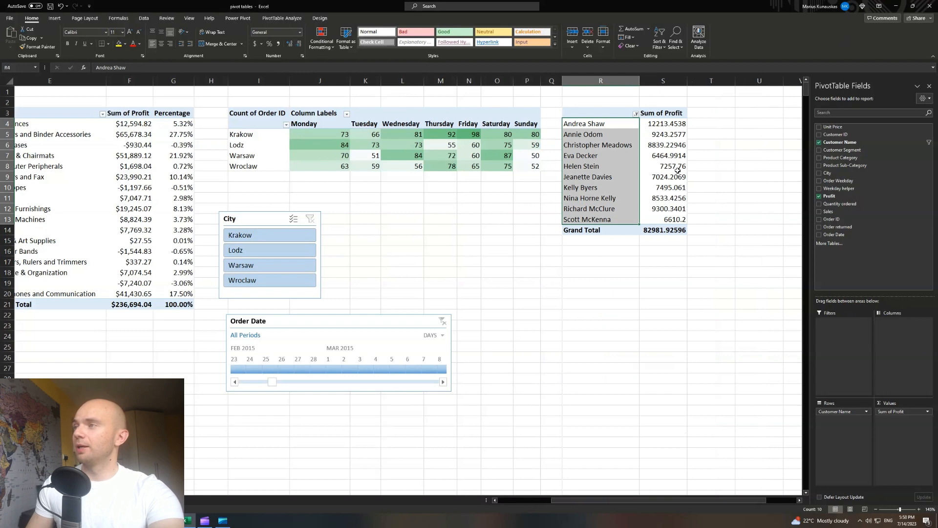
drag(674, 128, 672, 221)
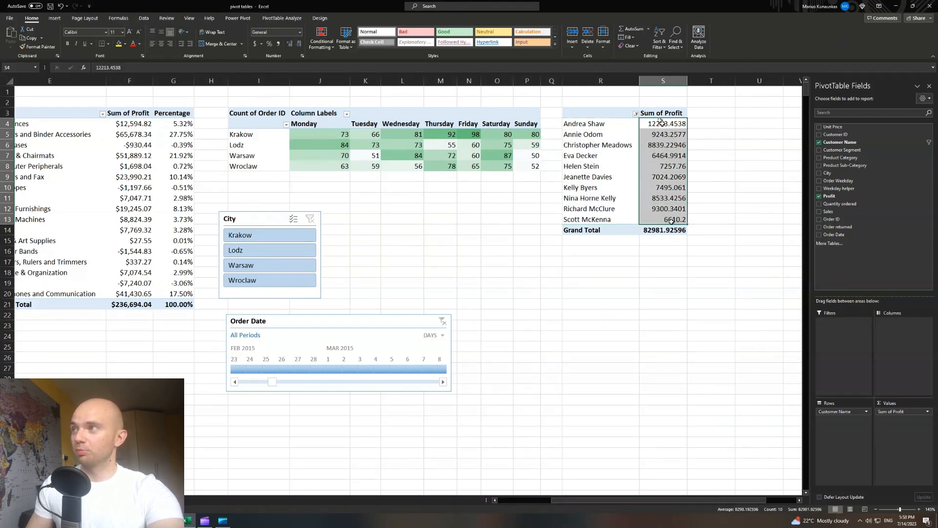
click(609, 124)
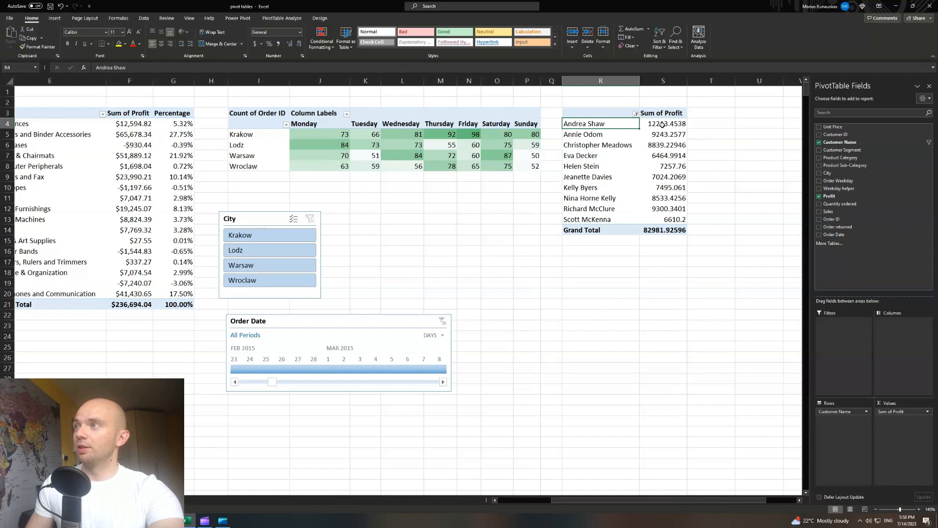
click(662, 125)
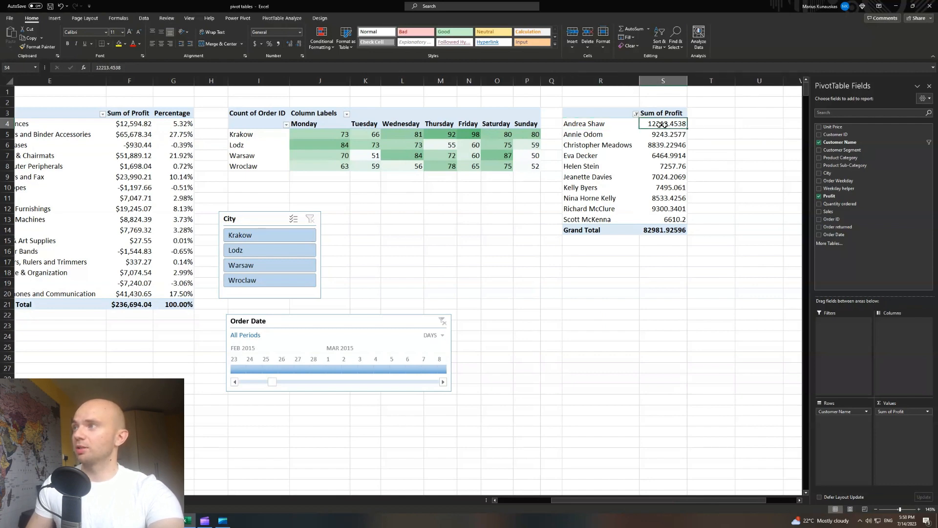
right_click(662, 125)
mouse_move(689, 190)
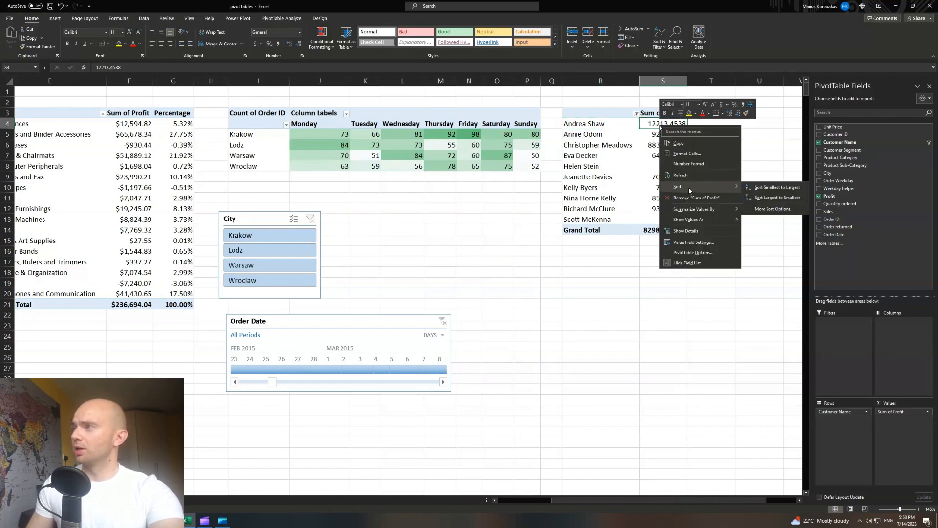
click(777, 197)
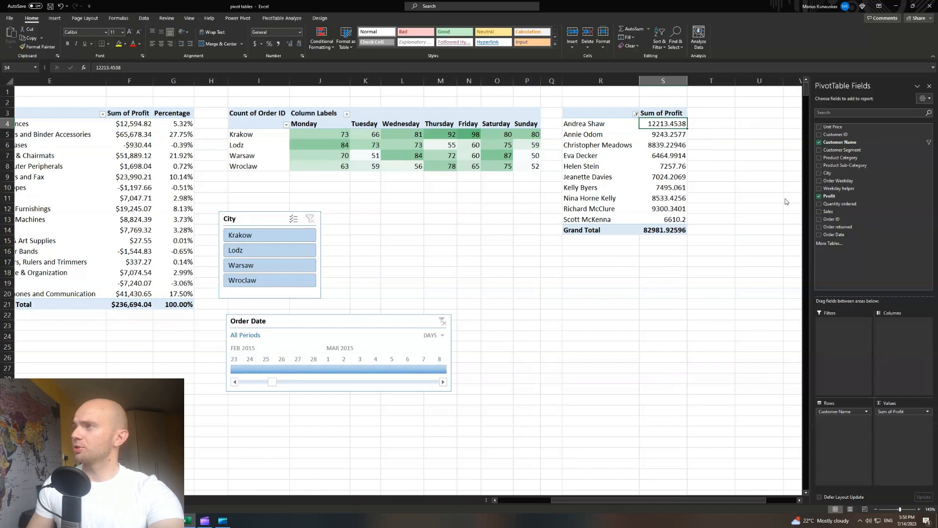
click(689, 271)
- Set the number format of the customers' Sum of Profit field to Accounting with the $ symbol and 2 decimal places
drag(665, 127, 667, 219)
right_click(671, 177)
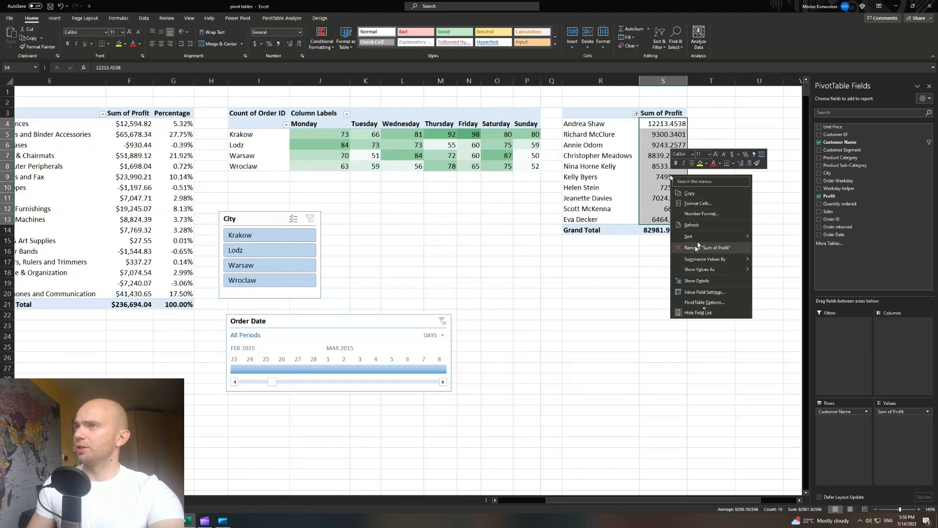
click(725, 292)
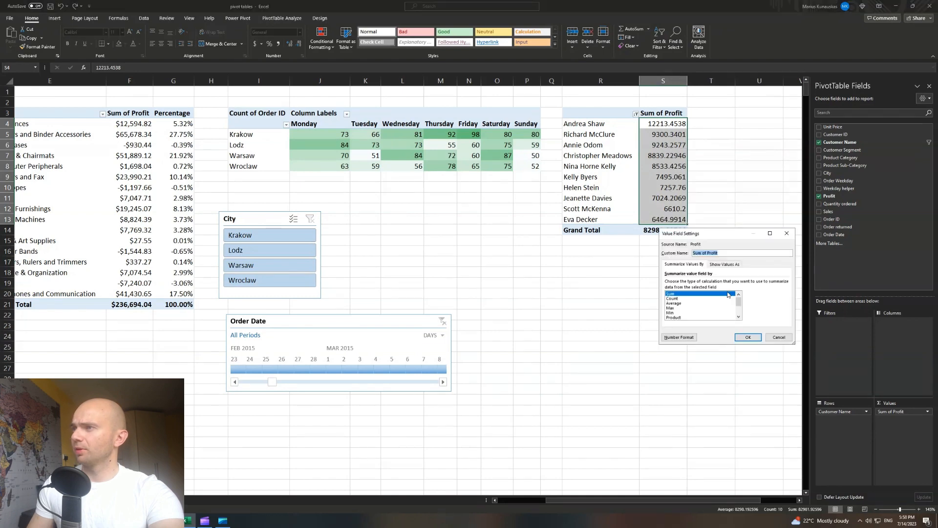
click(679, 337)
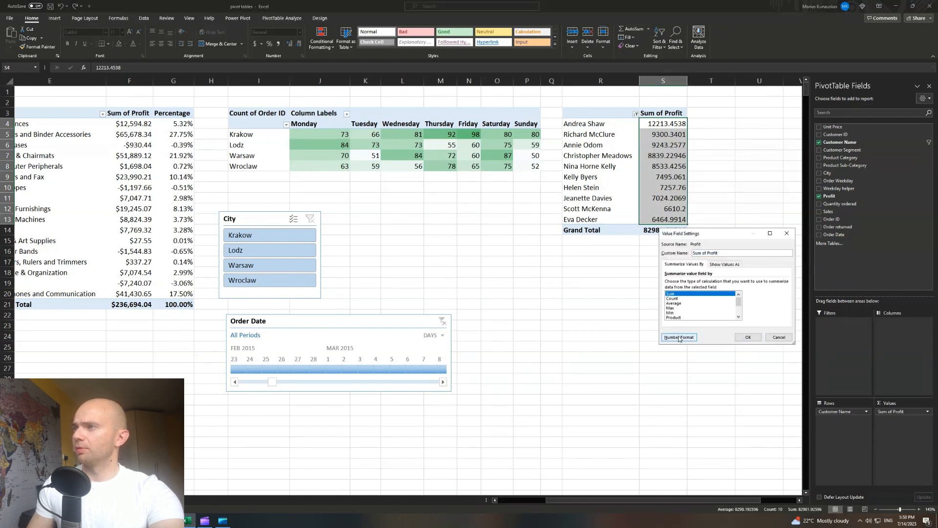
click(650, 246)
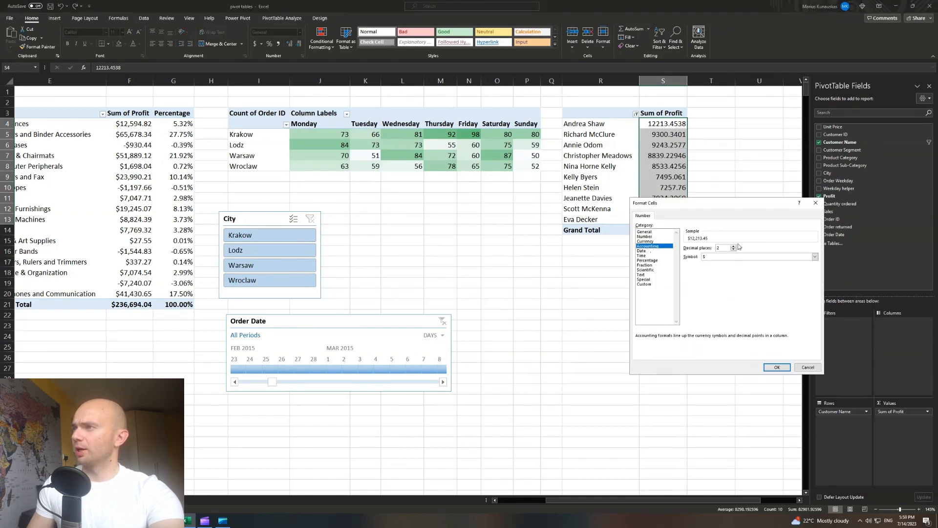
click(770, 368)
click(748, 337)
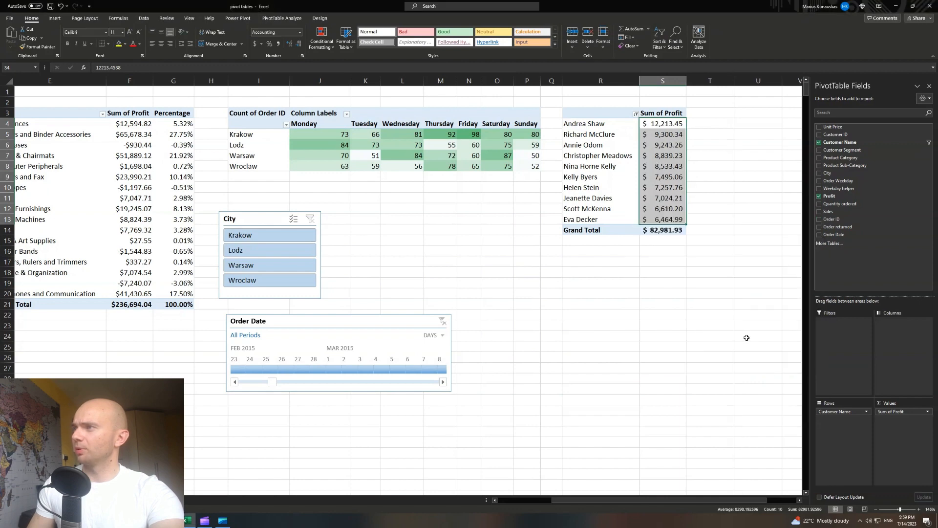
click(692, 284)
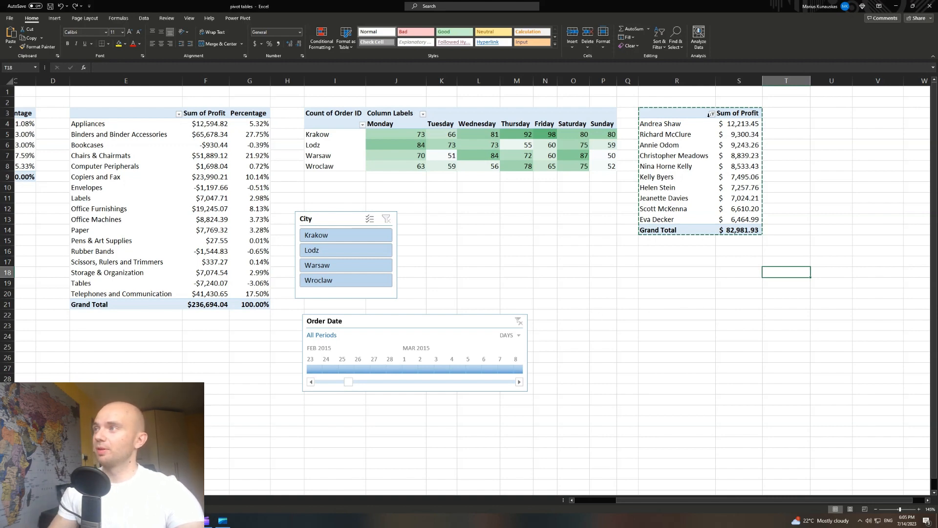
- Copy the top 10 customers pivot table to cell U3
drag(657, 112, 743, 232)
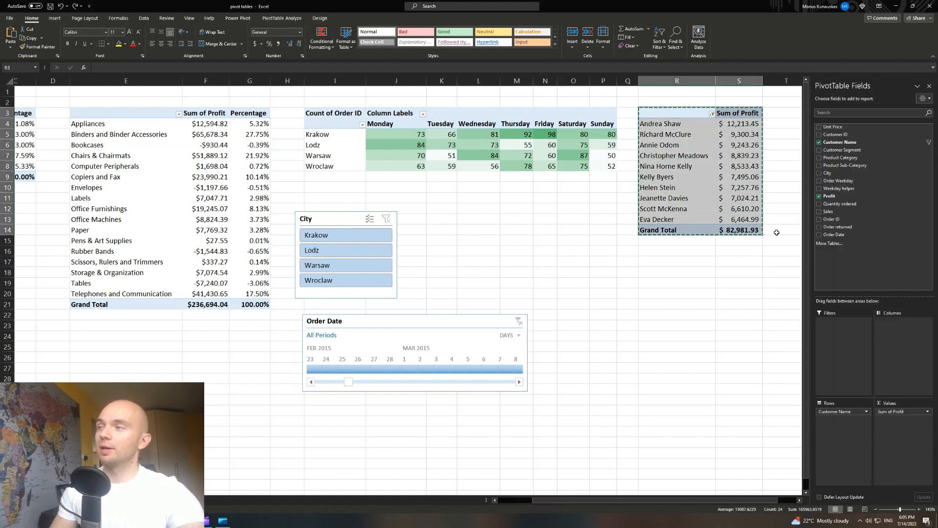
scroll(662, 487, right, 1)
click(782, 113)
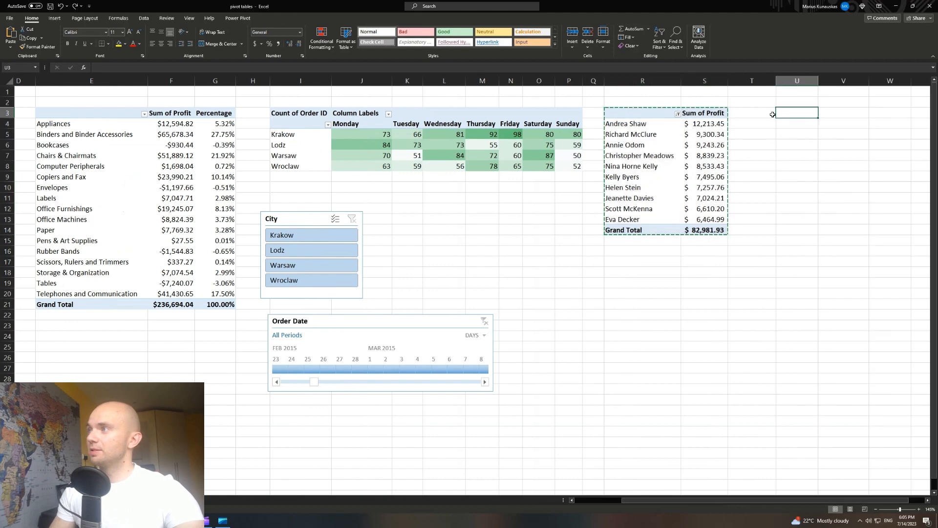
key(ctrl+v)
drag(720, 502, 734, 500)
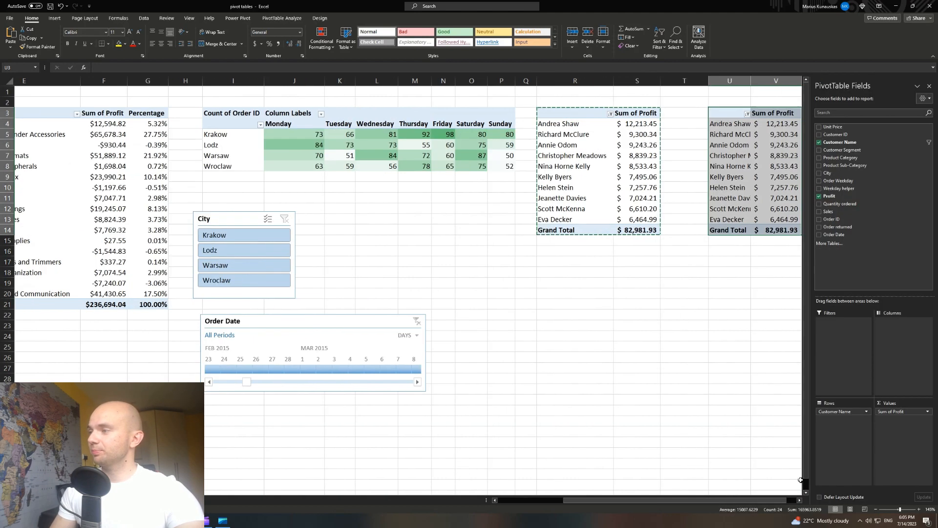
- Replace the fields of the new pivot table copy with Unit Price as rows and Sales as summed values
drag(856, 412, 689, 375)
drag(909, 412, 700, 369)
scroll(770, 470, right, 3)
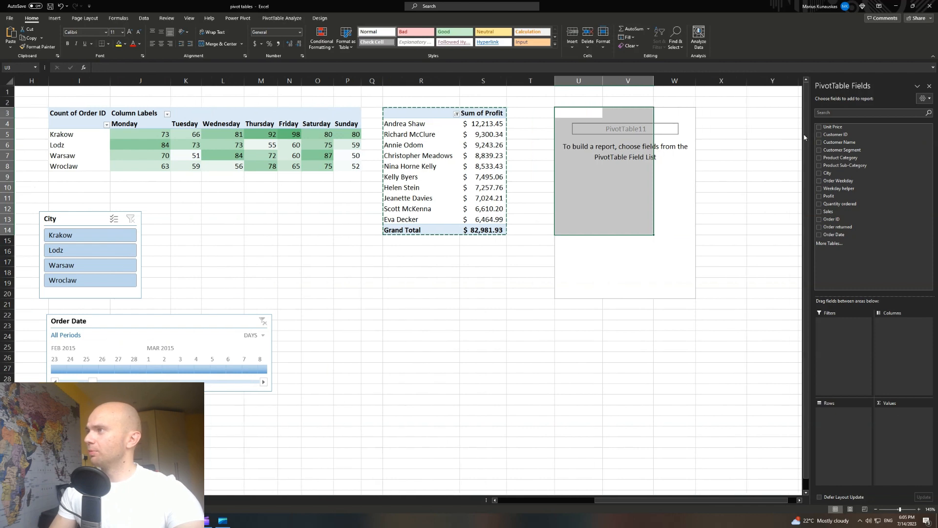
drag(831, 127, 791, 172)
drag(833, 257, 834, 437)
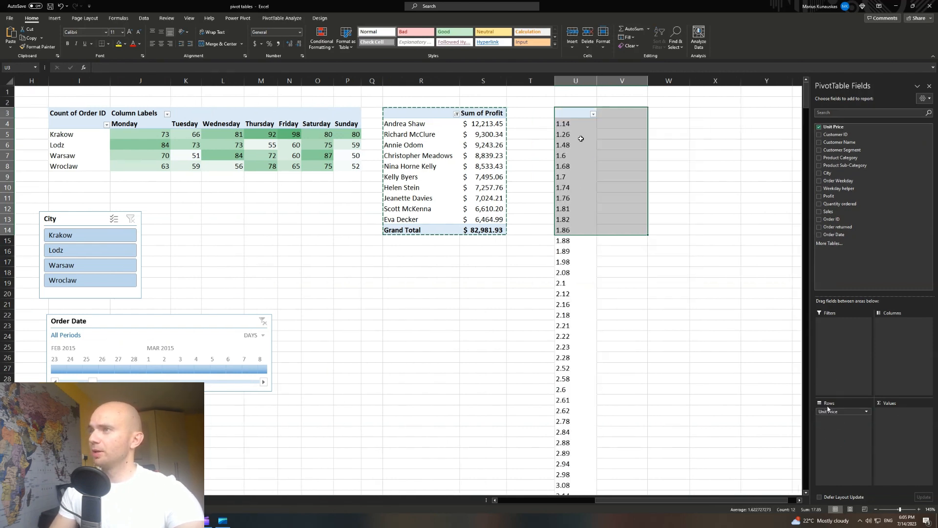
drag(807, 97, 796, 78)
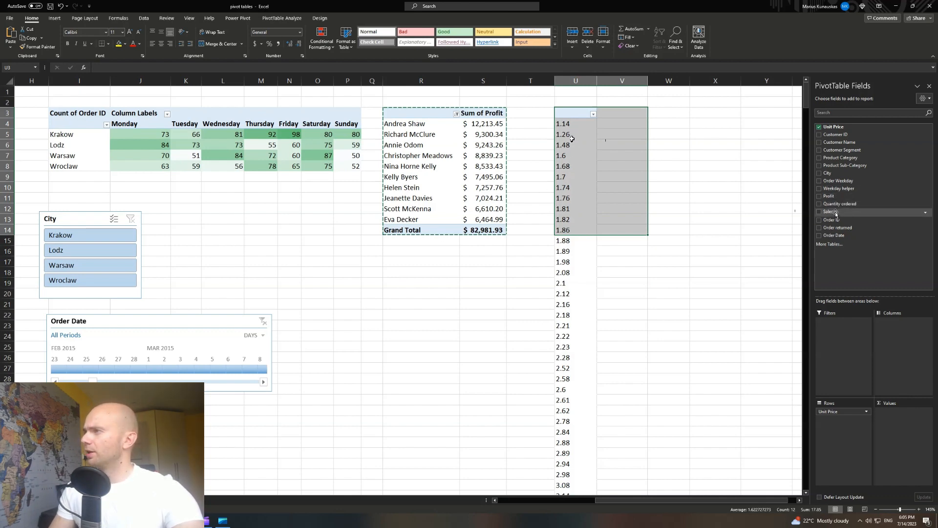
drag(836, 213, 894, 433)
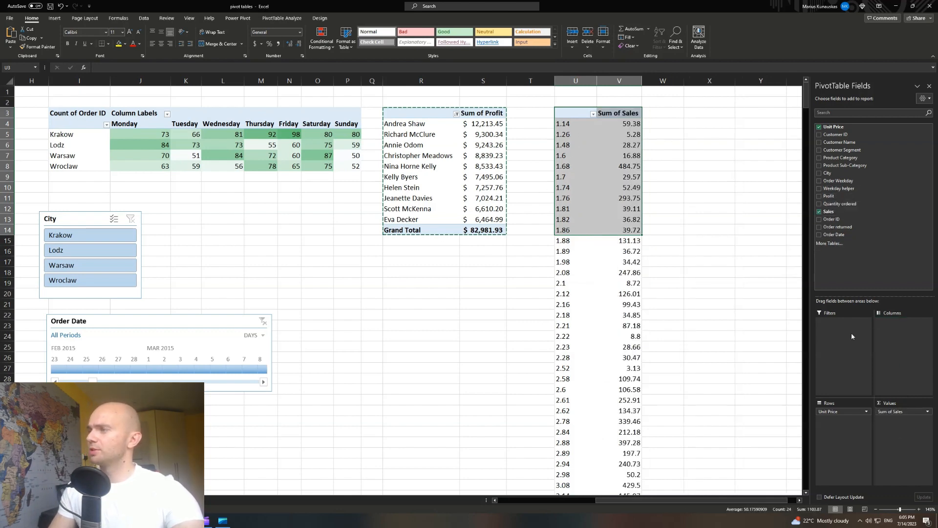
- Summarize the Sales values of the Unit Price pivot table by Count instead of Sum
right_click(626, 125)
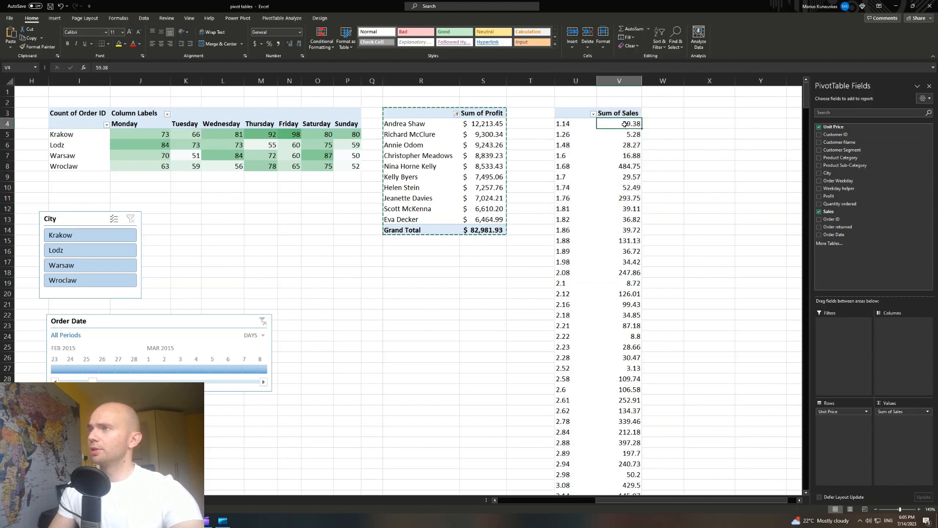
click(659, 241)
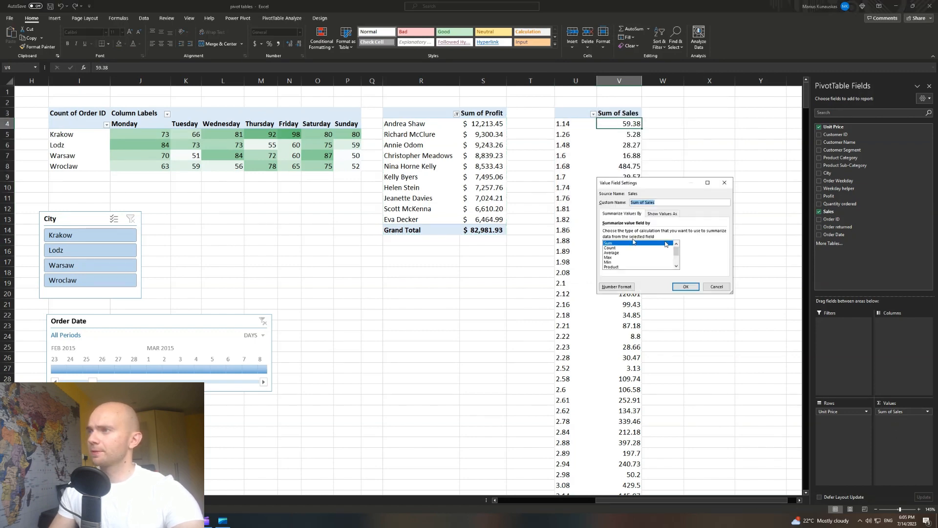
click(617, 248)
click(685, 286)
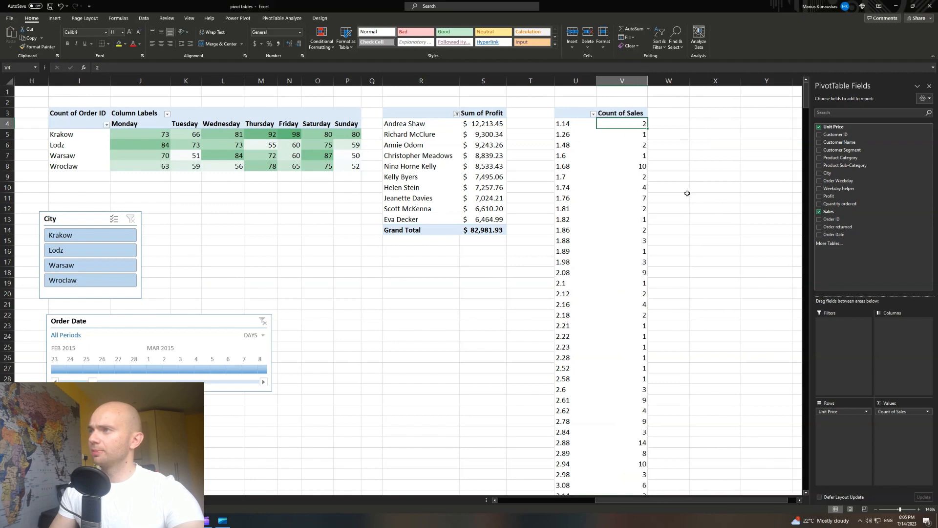
click(688, 191)
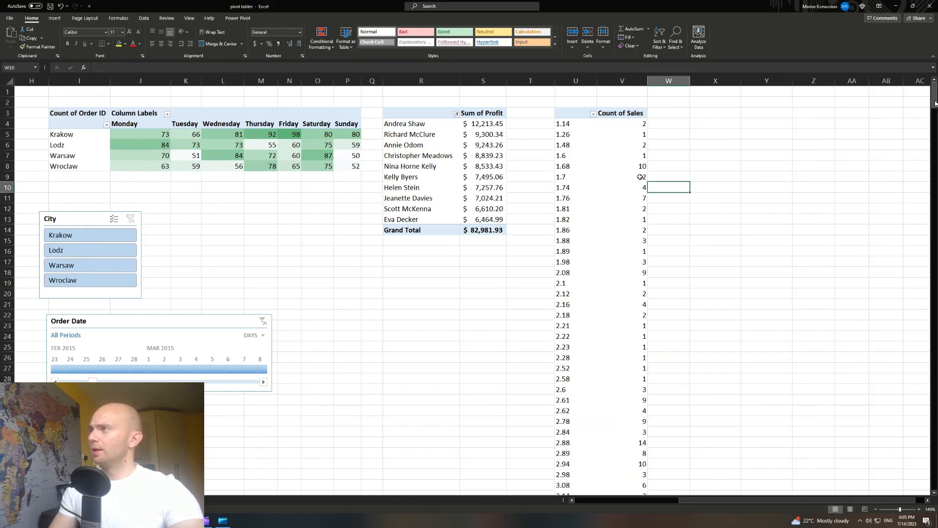
mouse_move(934, 96)
mouse_down()
mouse_move(934, 105)
mouse_move(934, 93)
mouse_up()
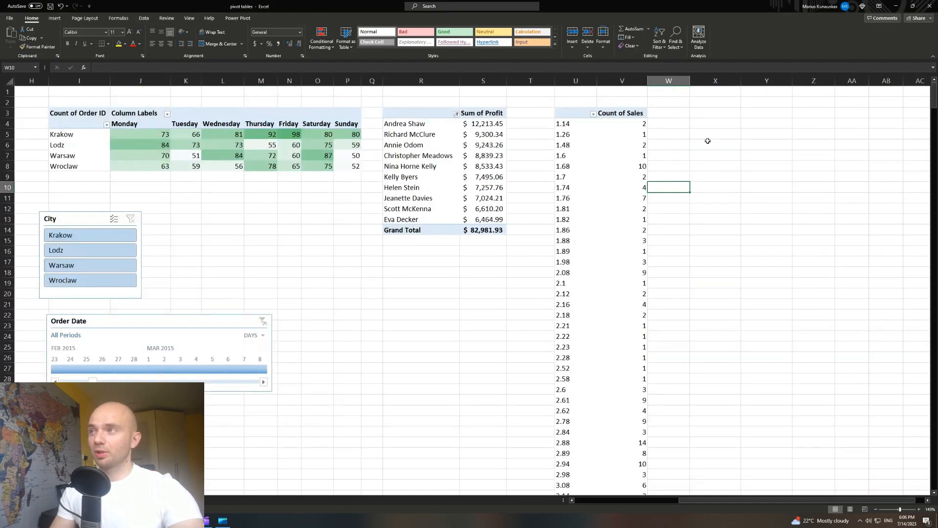
- Group the Unit Price row labels starting at 0, ending at 6800, in intervals of 200
click(569, 123)
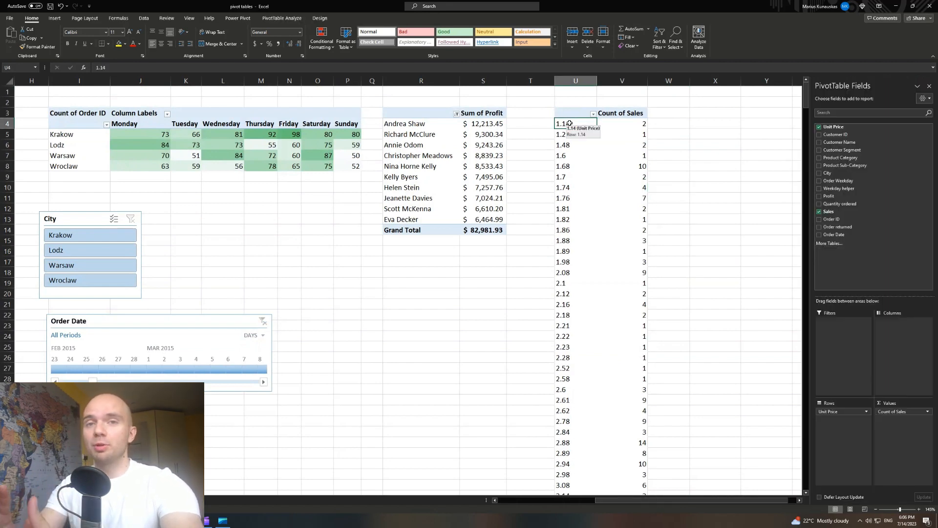
right_click(570, 124)
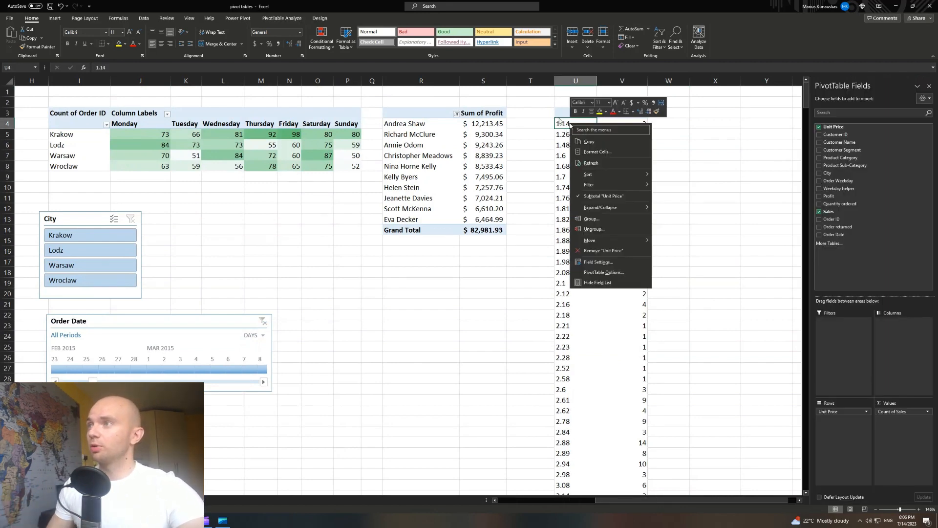
click(602, 219)
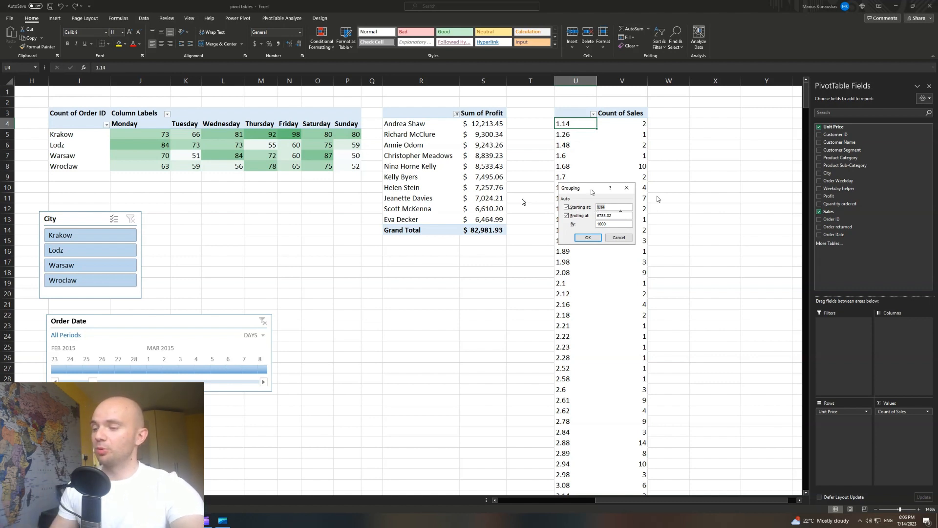
text(0)
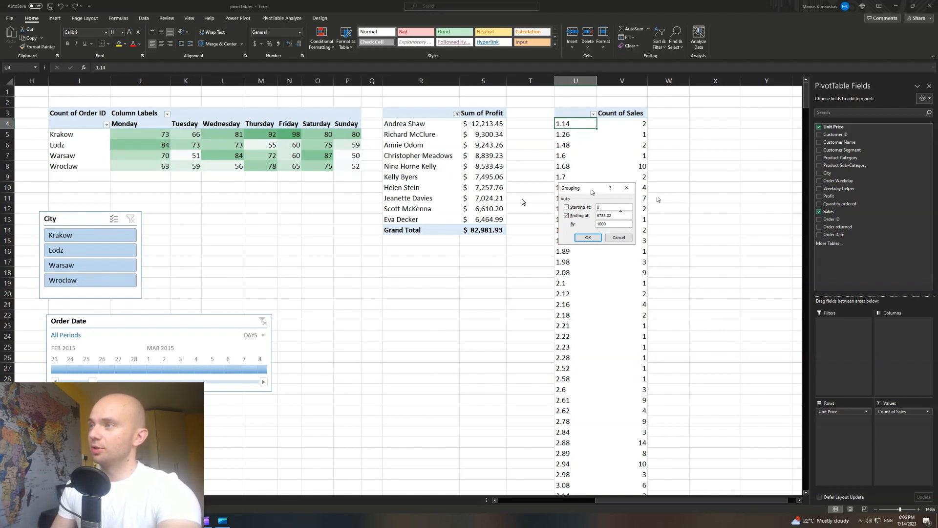
key(Tab)
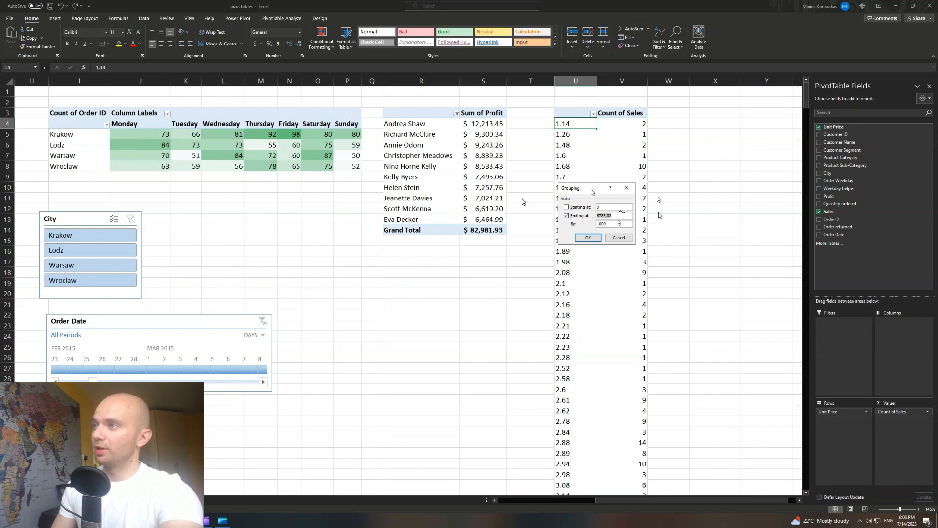
text(6800)
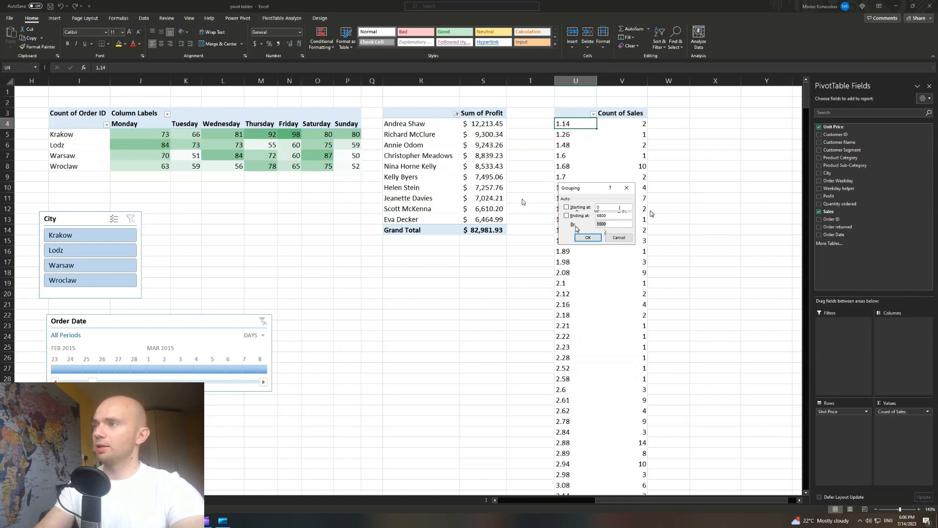
text(5)
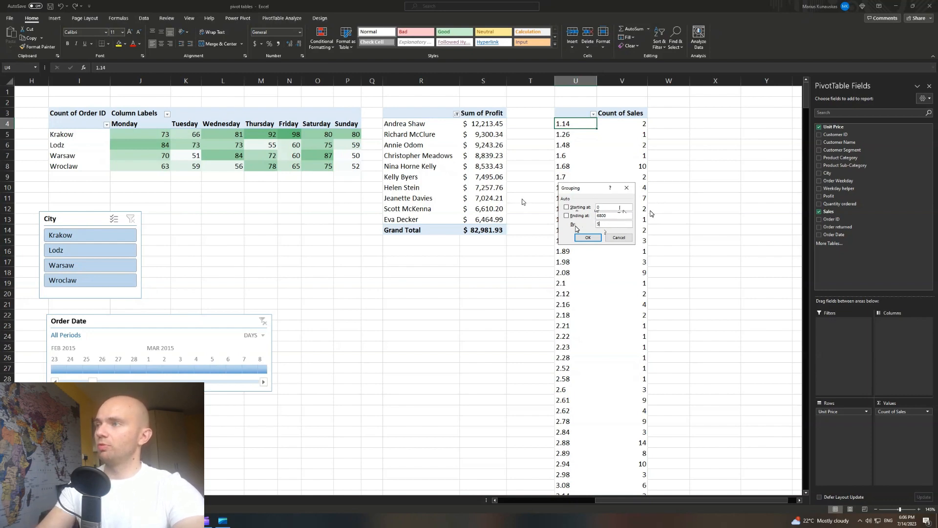
text(00)
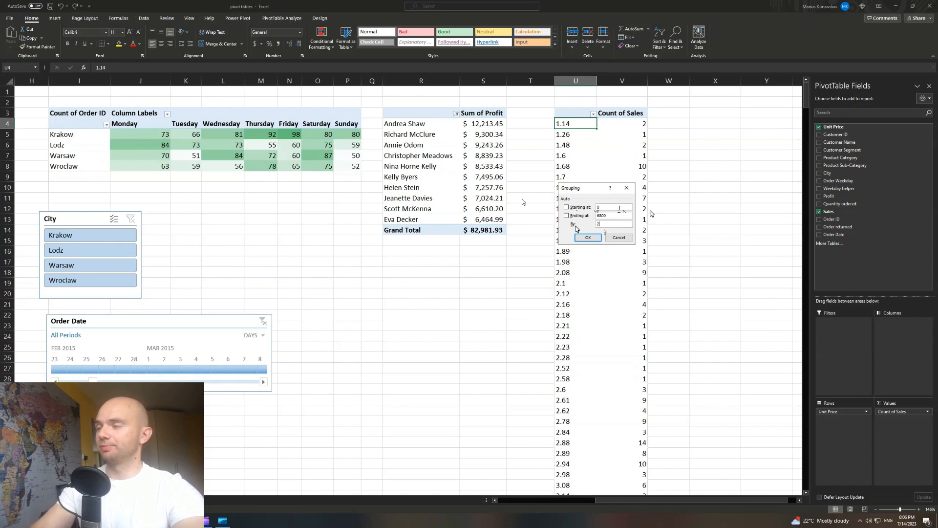
key(BackSpace)
key(BackSpace)
key(BackSpace)
text(200)
click(587, 237)
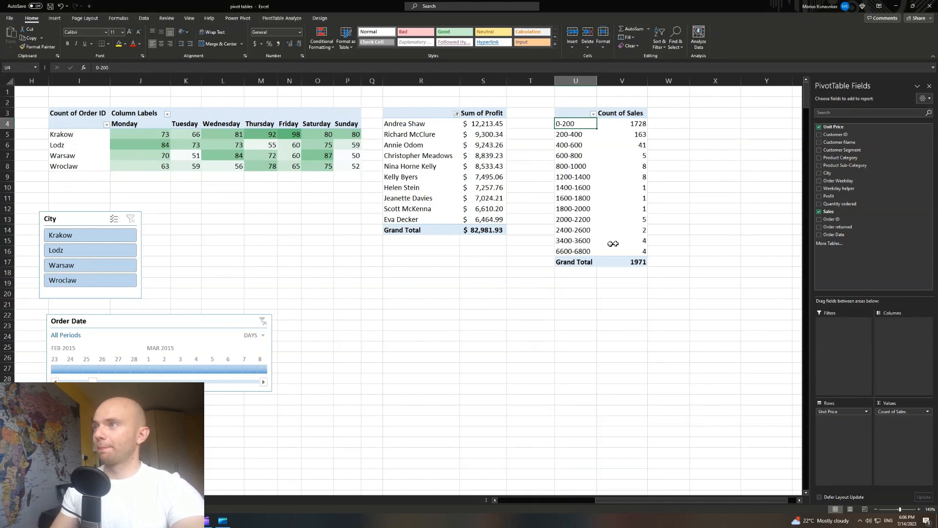
click(693, 194)
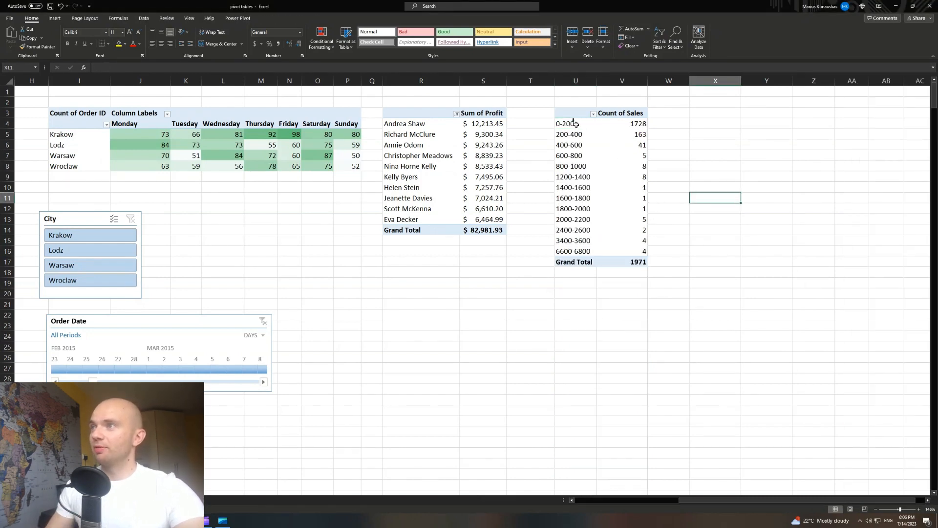
drag(574, 123, 578, 251)
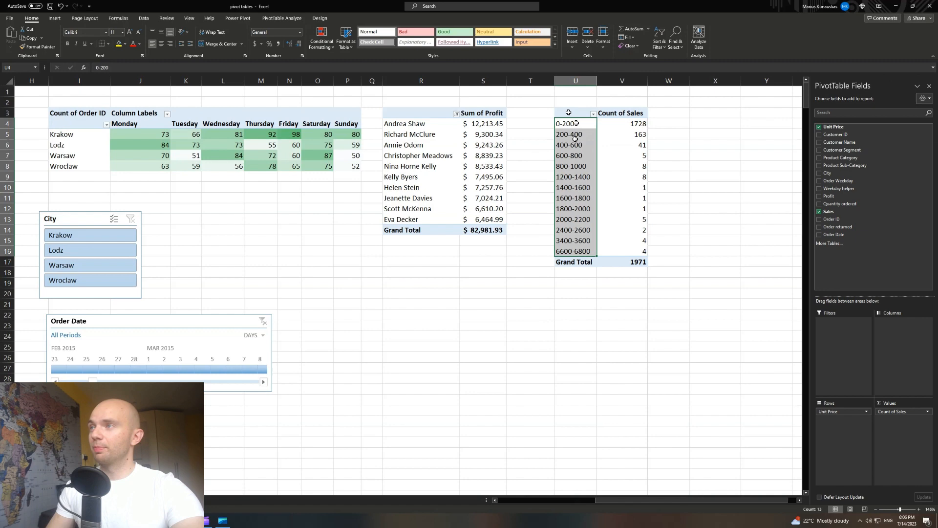
click(710, 134)
click(638, 123)
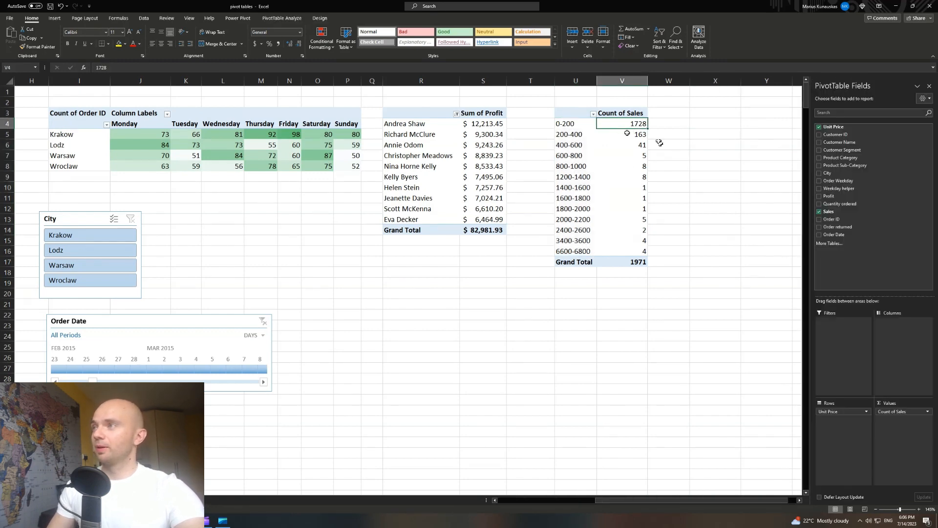
- Change the Unit Price grouping interval to 50
click(572, 125)
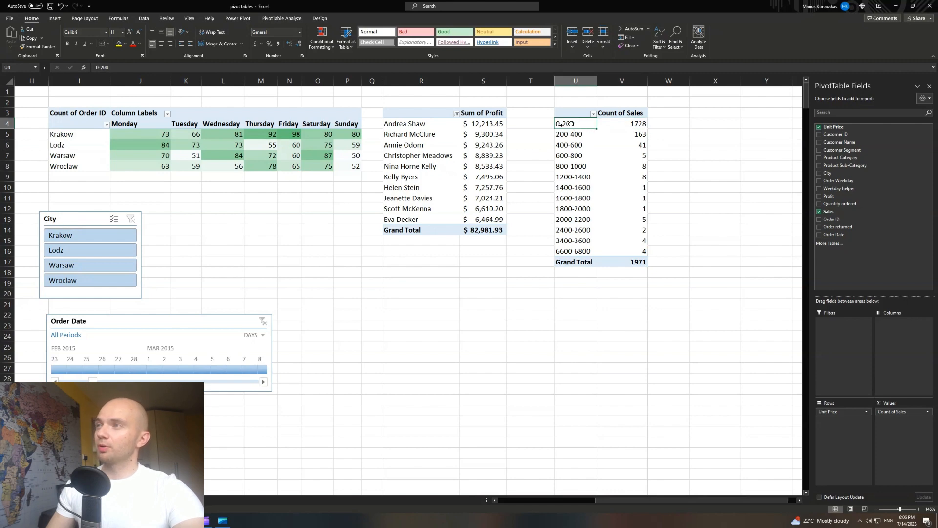
right_click(572, 124)
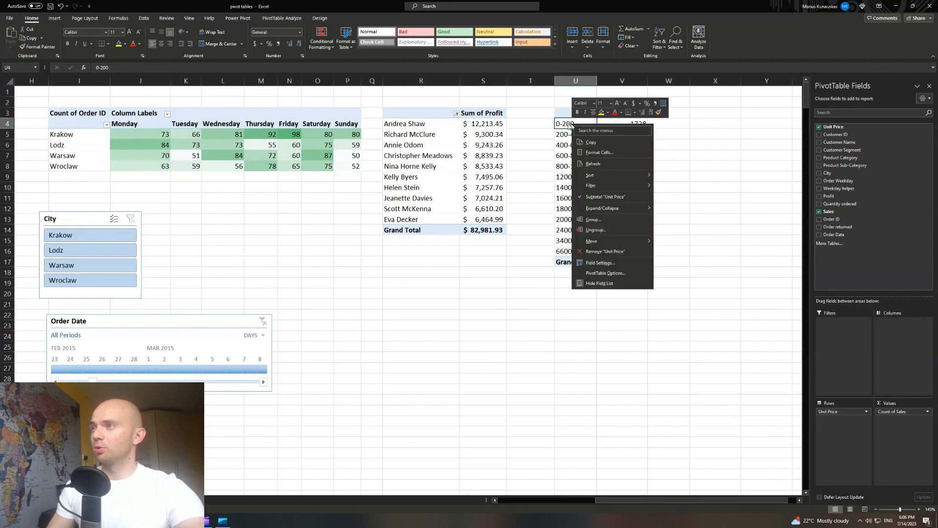
click(593, 219)
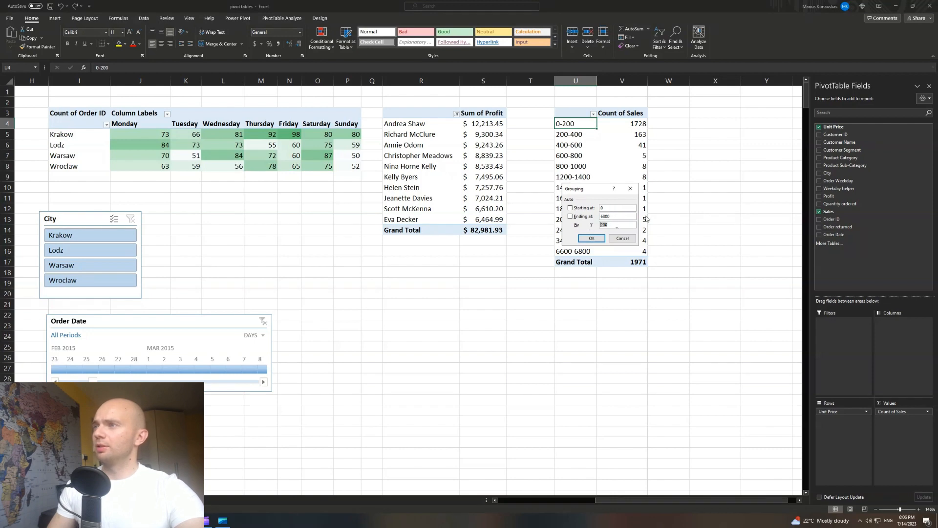
text(50)
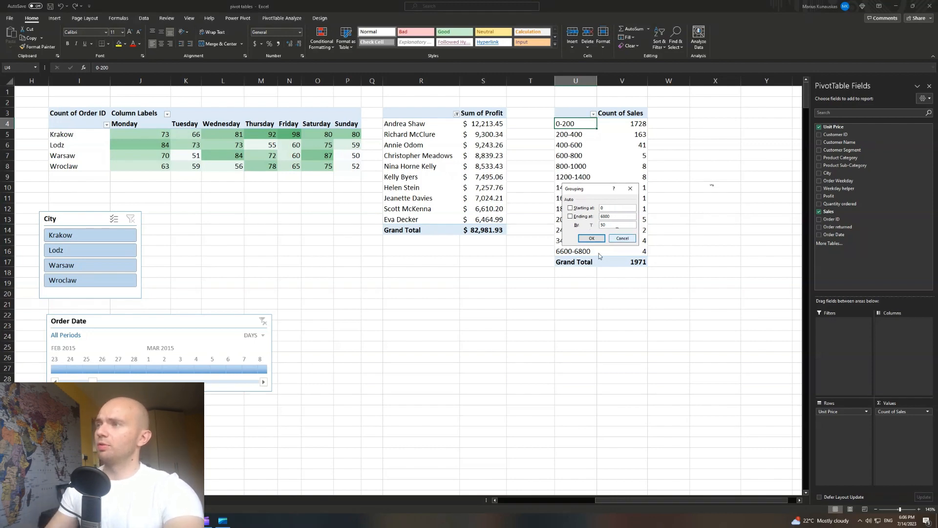
click(591, 238)
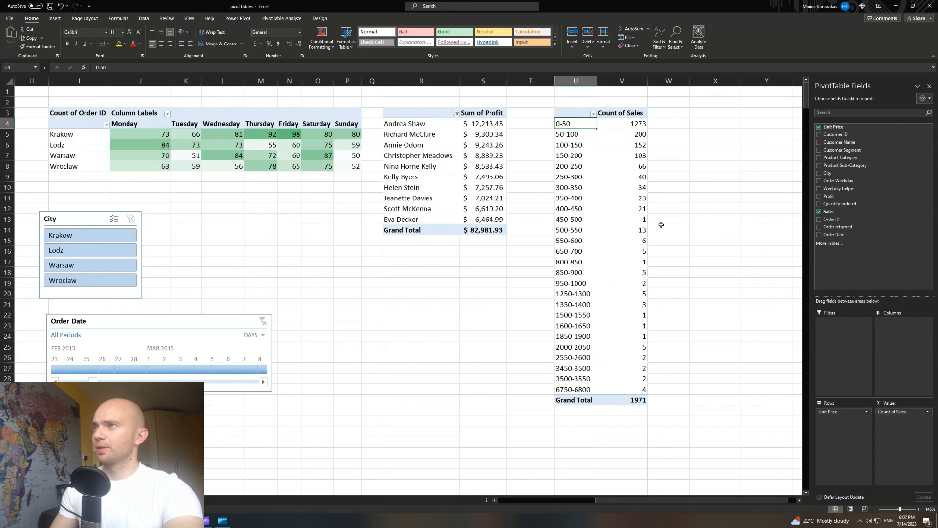
click(715, 197)
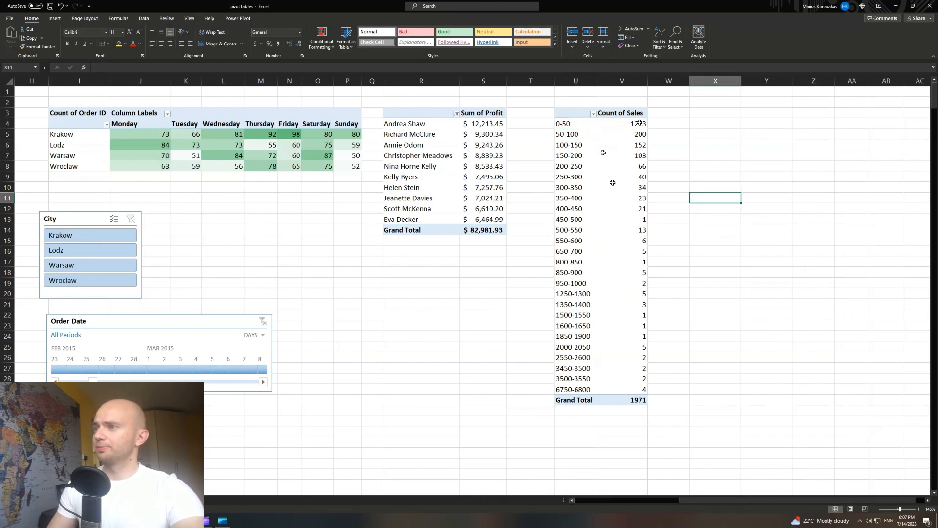
click(717, 335)
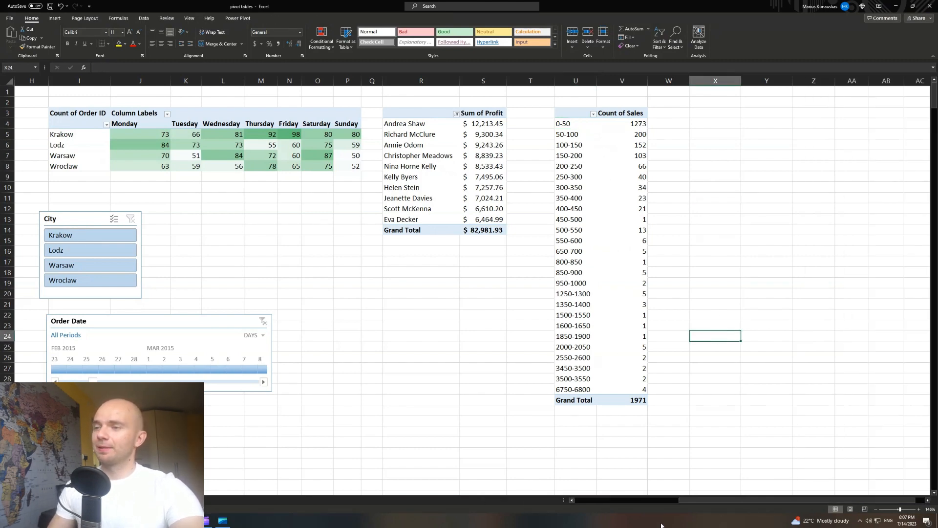
- Insert a clustered column pivot chart of the customer segment pivot table and place it below the tables, starting around row 22
scroll(659, 498, left, 6)
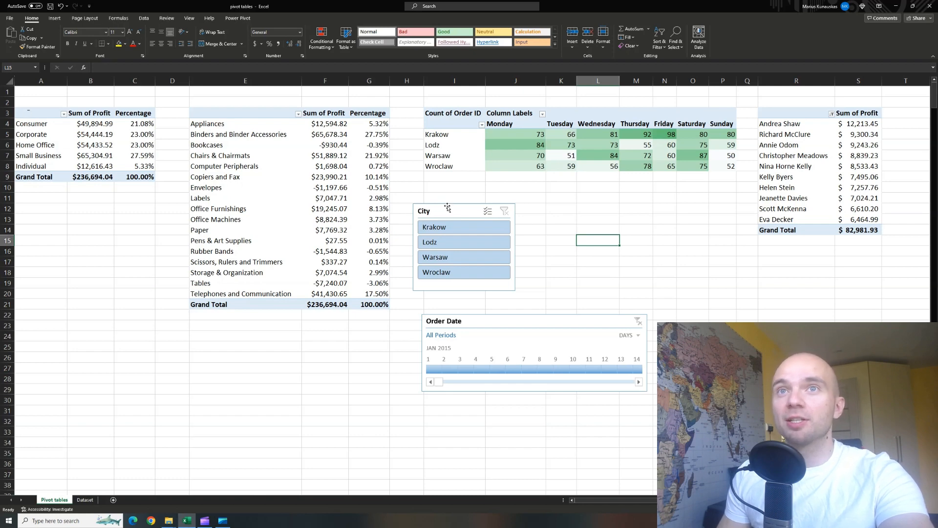
drag(29, 113, 151, 185)
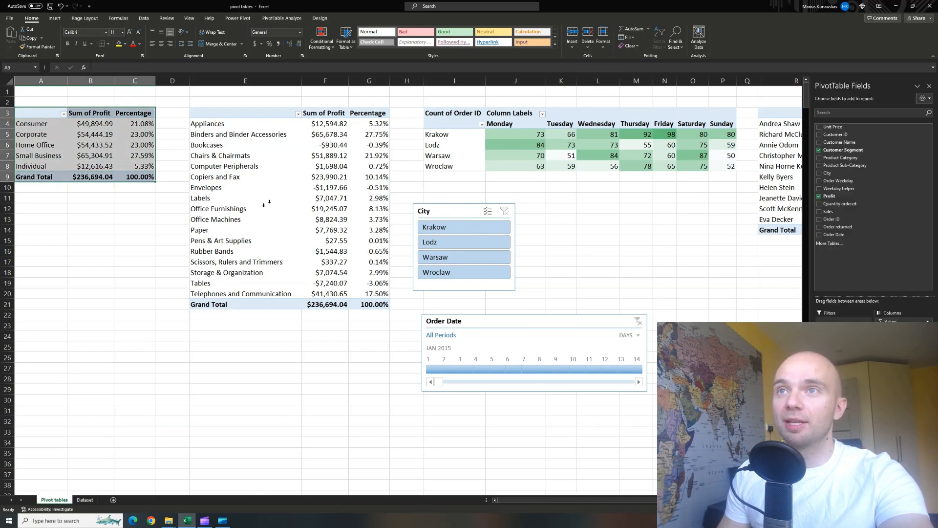
click(56, 18)
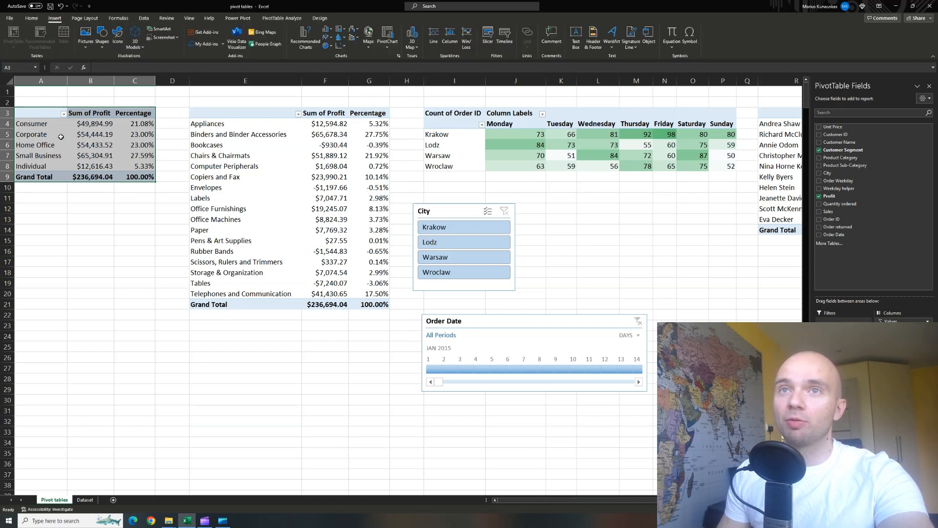
click(326, 30)
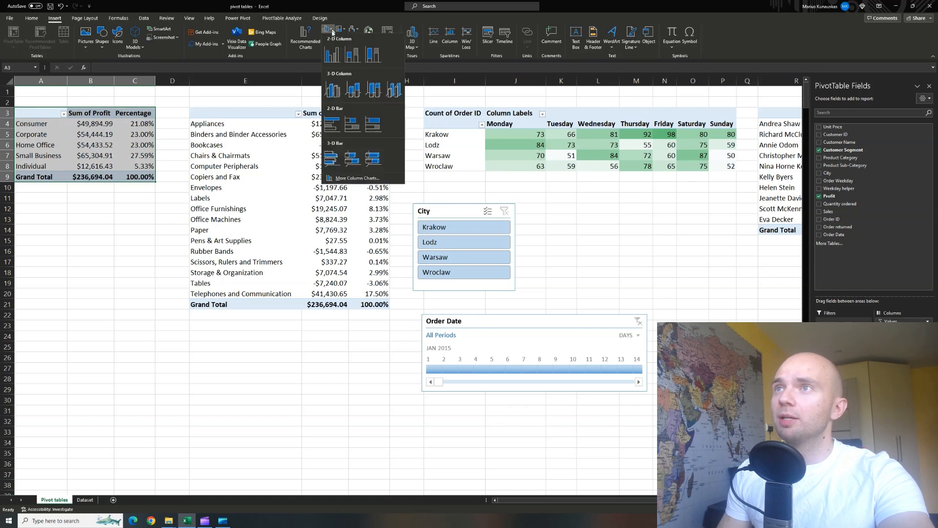
click(333, 88)
drag(422, 215, 232, 326)
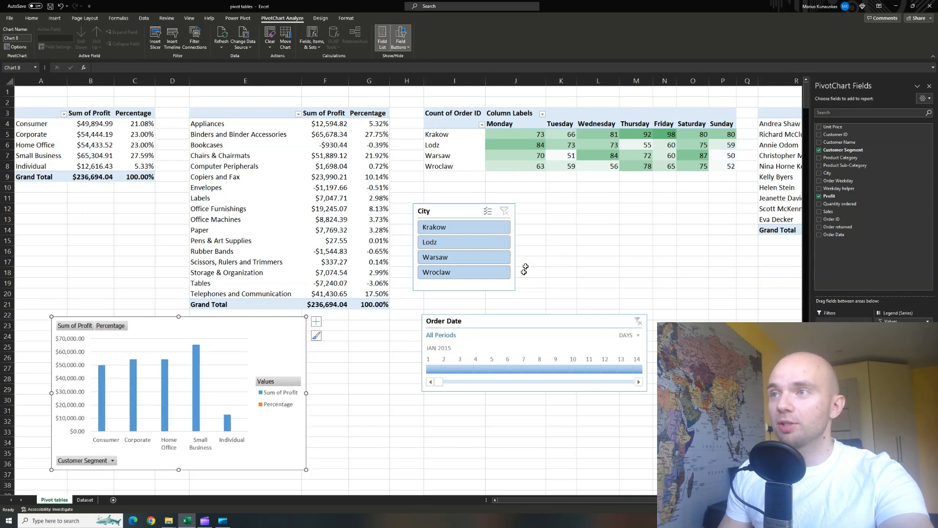
- Check which pivot tables the Order Date timeline is connected to, leaving its report connections unchanged
click(454, 211)
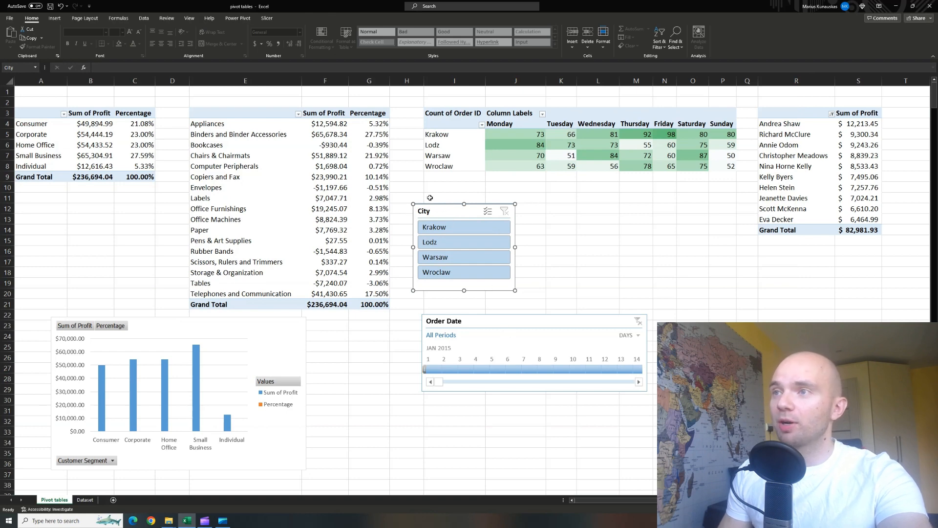
click(547, 320)
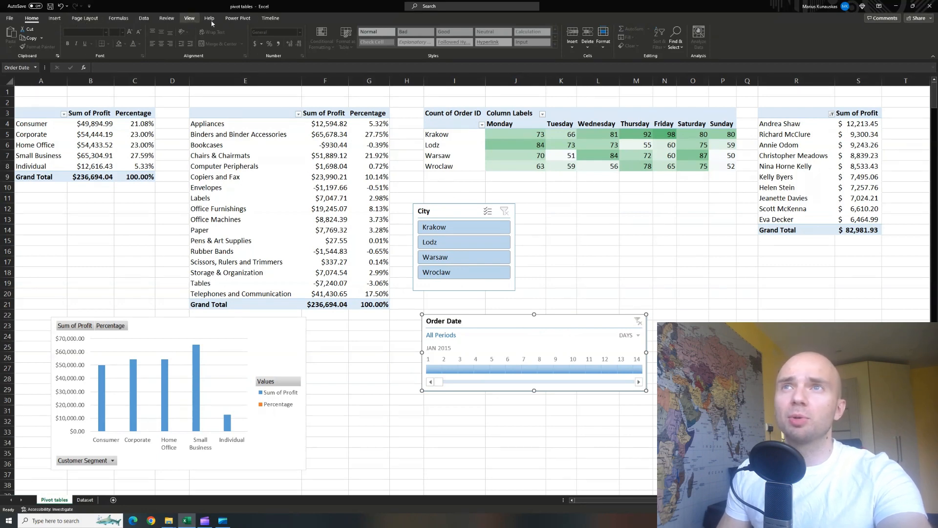
click(270, 18)
click(55, 41)
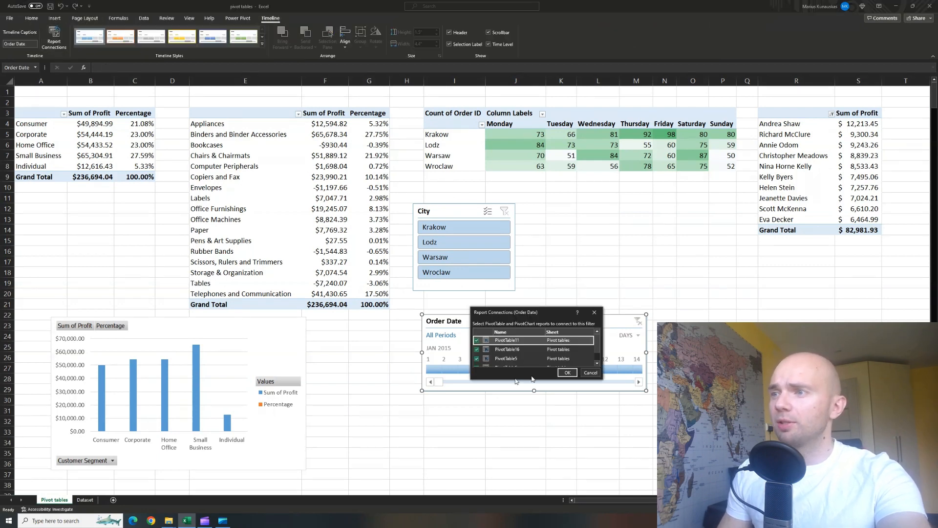
click(594, 313)
- Connect the City slicer to another pivot table in its report connections
click(442, 205)
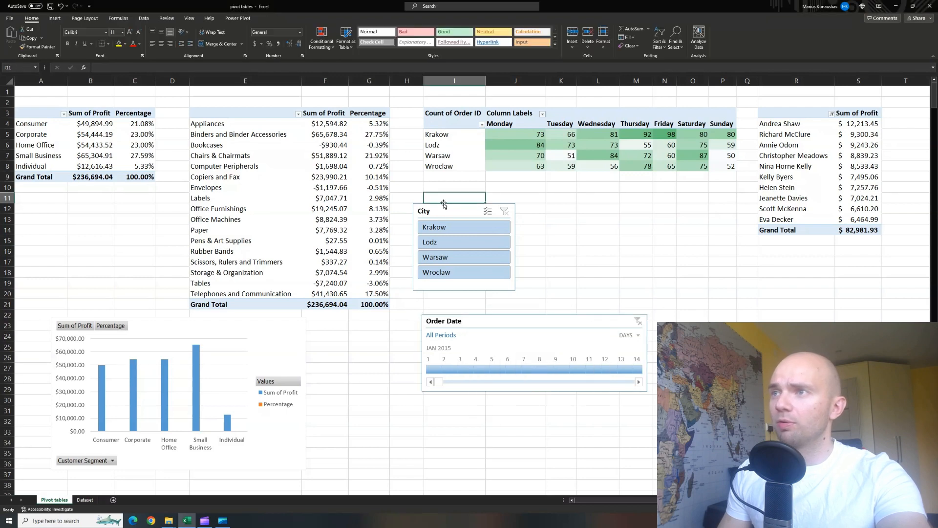
click(266, 18)
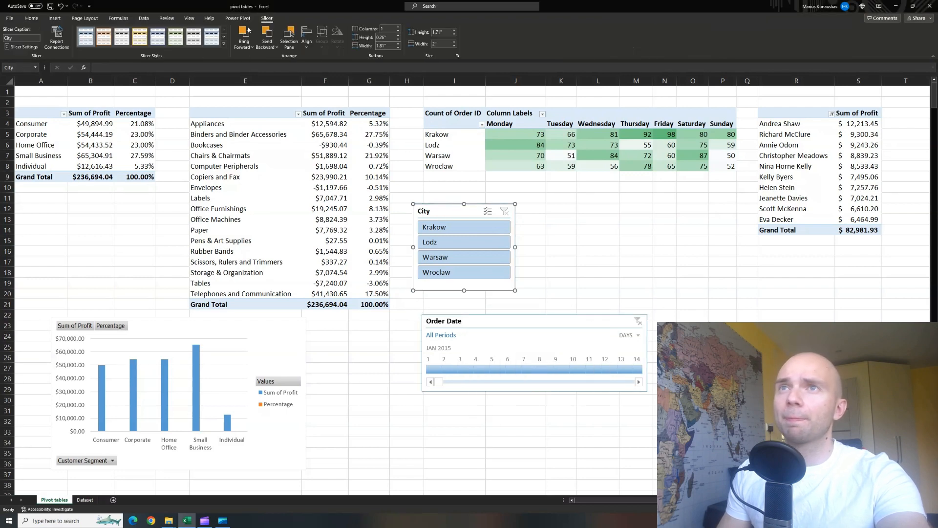
click(56, 40)
click(477, 366)
click(567, 389)
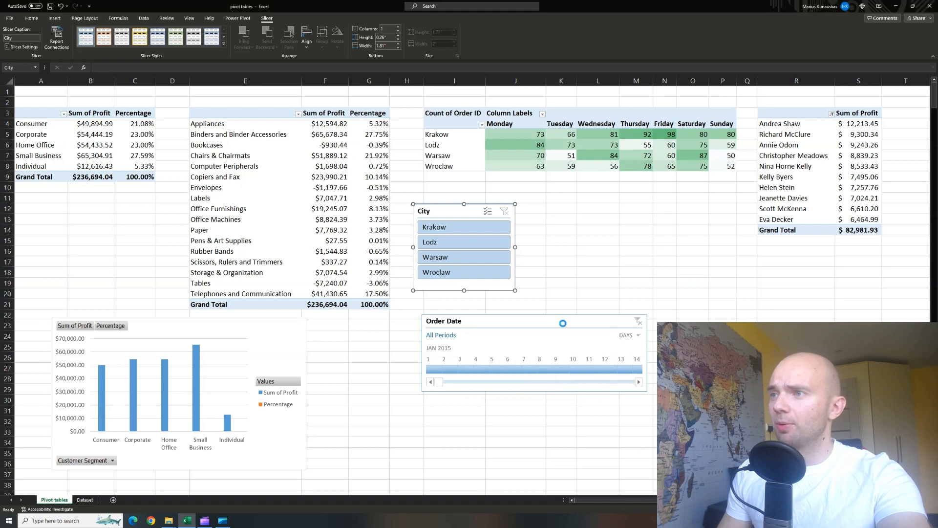
- Test the shared filters with city Wroclaw and order date Jan 11, 2015, and clear both filters
click(562, 240)
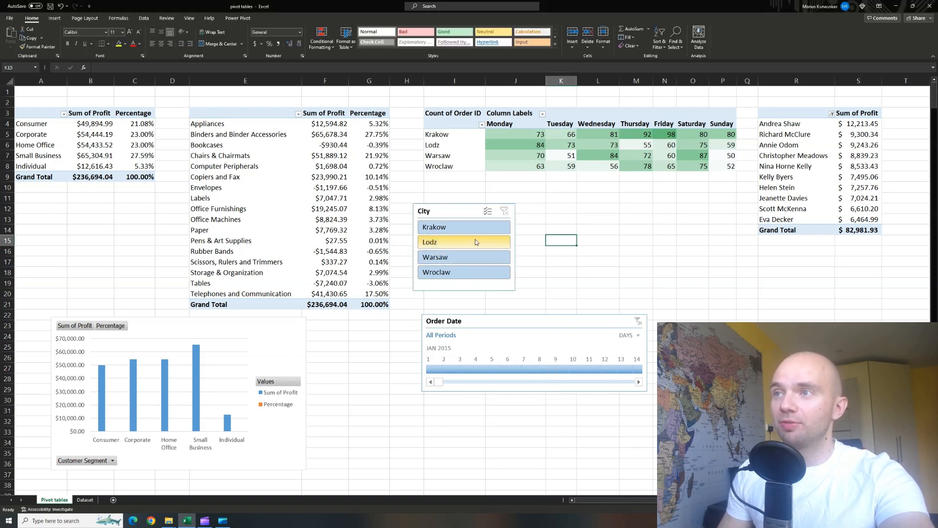
click(442, 242)
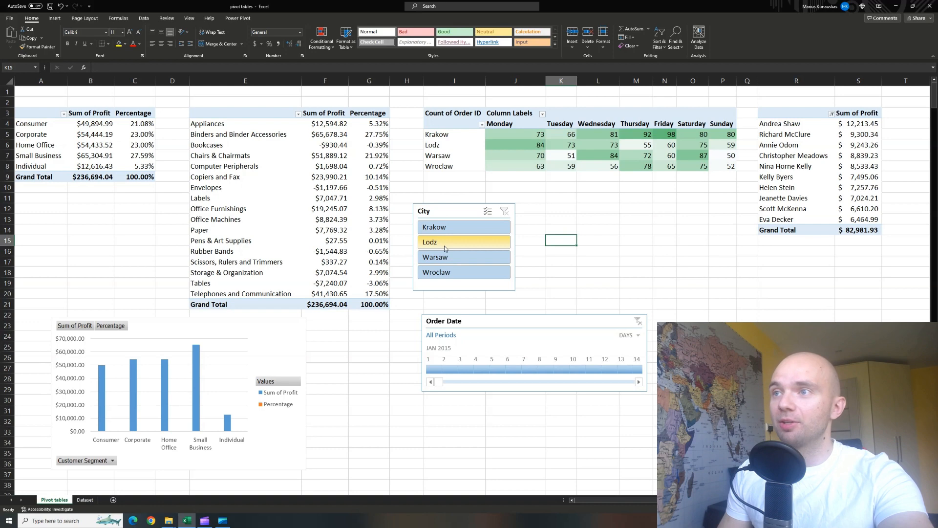
click(454, 273)
click(573, 369)
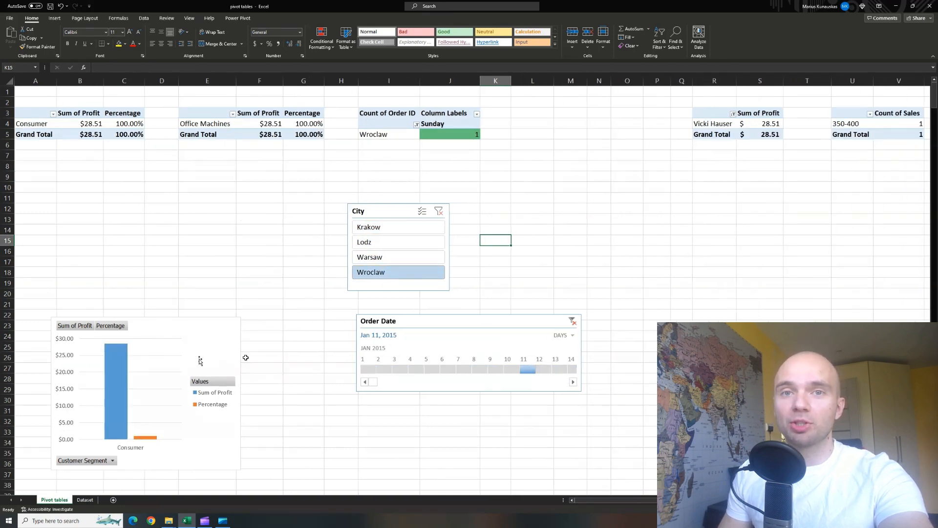
click(572, 321)
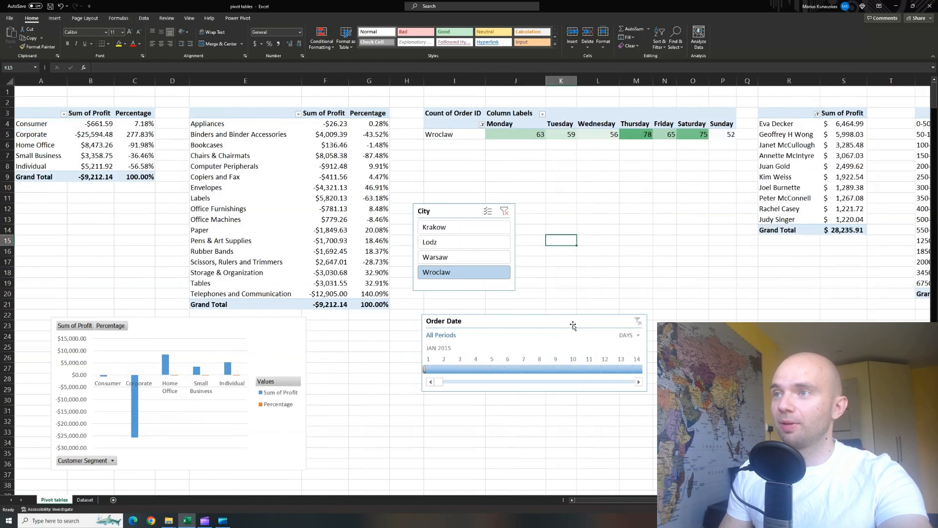
click(505, 211)
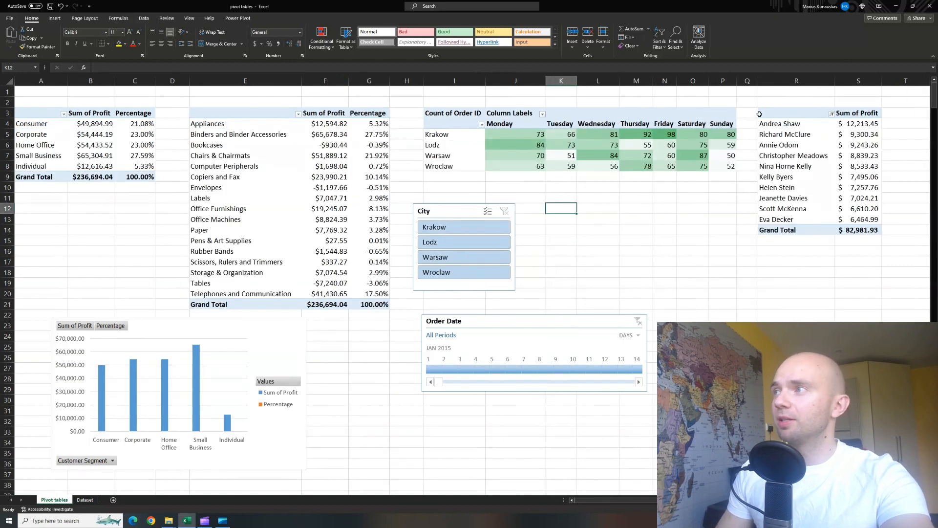
- Insert a 2-D line pivot chart of the top customers' profit table and place it below the Order Date timeline
click(777, 118)
drag(791, 124, 857, 230)
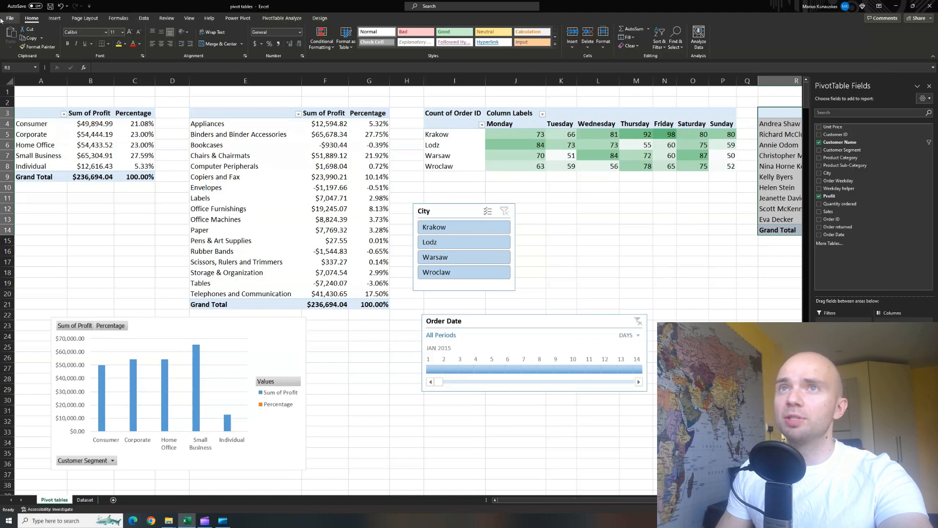
click(58, 20)
click(327, 37)
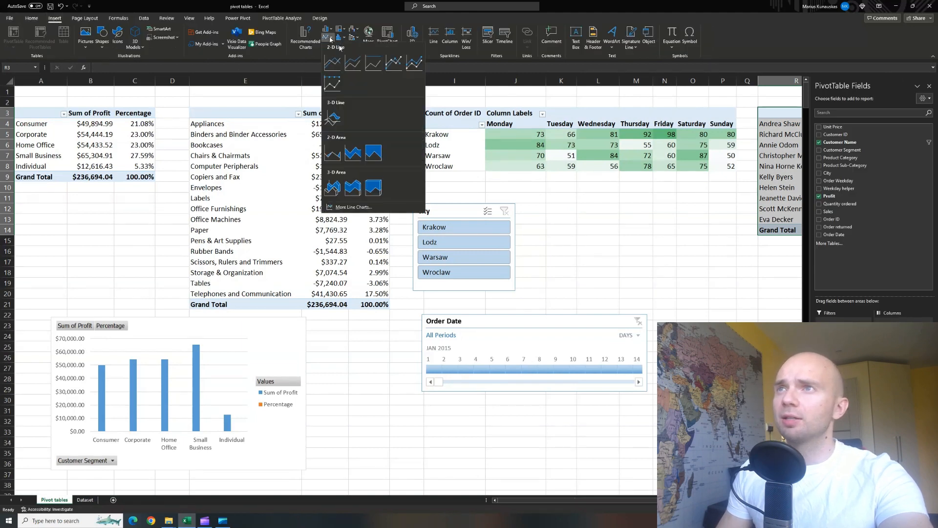
click(332, 65)
drag(442, 221, 470, 405)
- Filter the pivot tables and charts to the cities Lodz and Warsaw and the order date Jan 3, 2015
scroll(469, 274, down, 2)
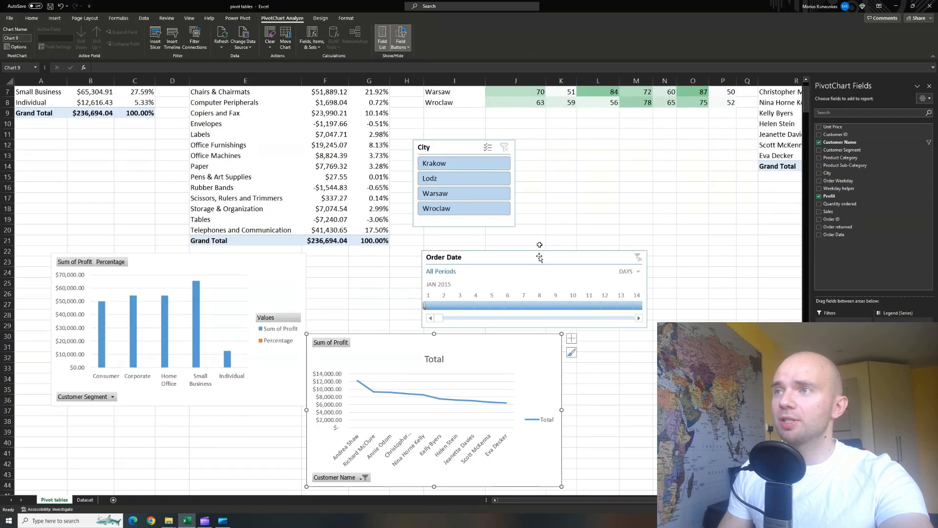
click(481, 179)
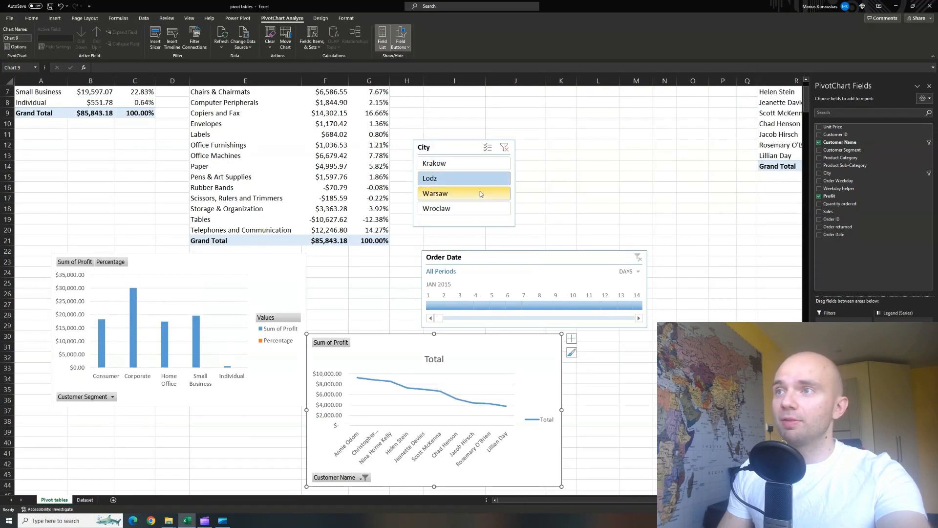
ctrl+click(480, 193)
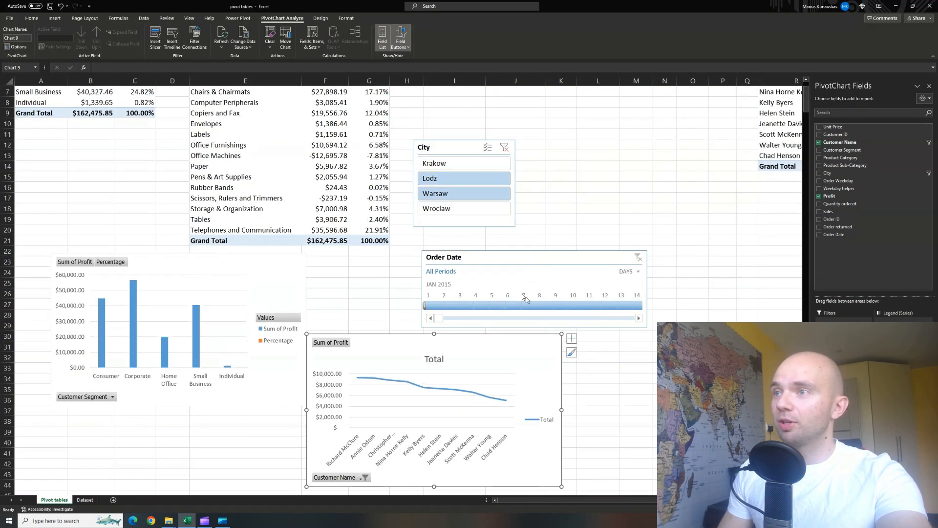
click(542, 308)
click(496, 309)
click(459, 306)
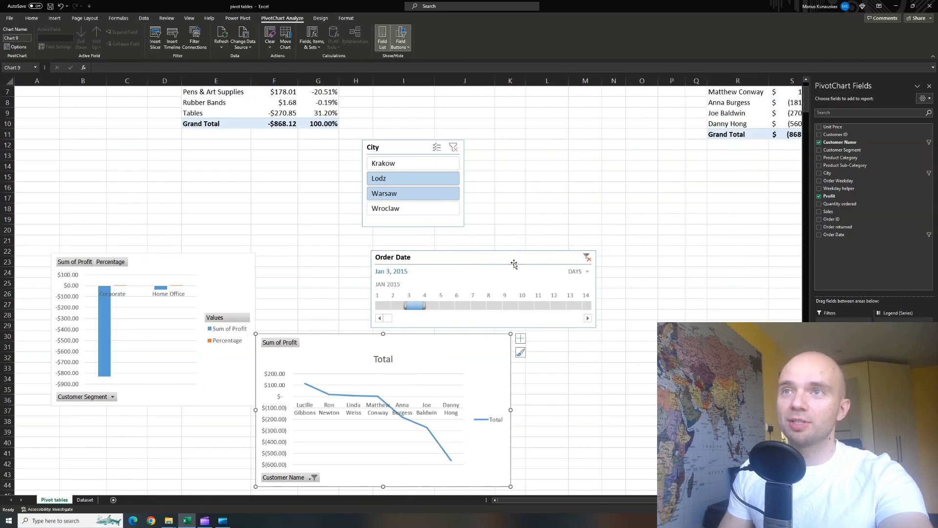
- Move the Order Date timeline directly beneath the City slicer, starting around row 21, and deselect it
scroll(509, 270, up, 2)
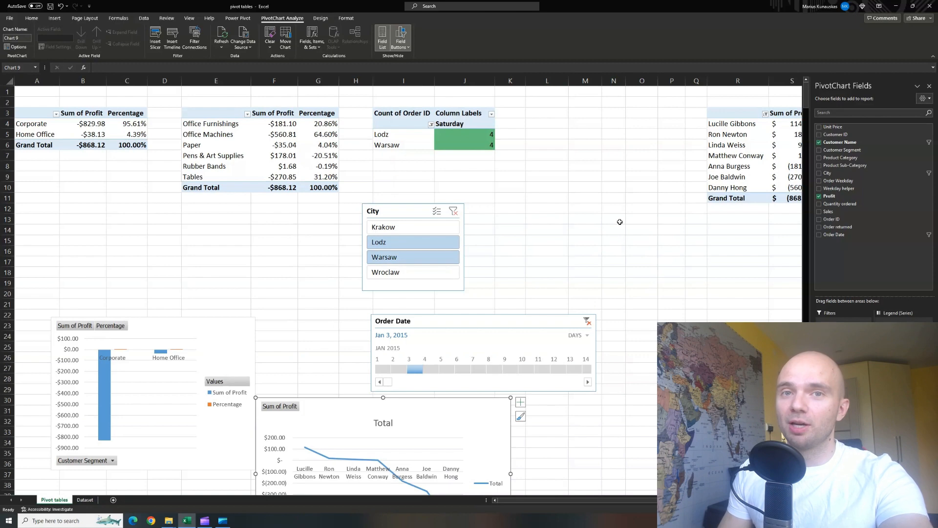
scroll(524, 281, down, 1)
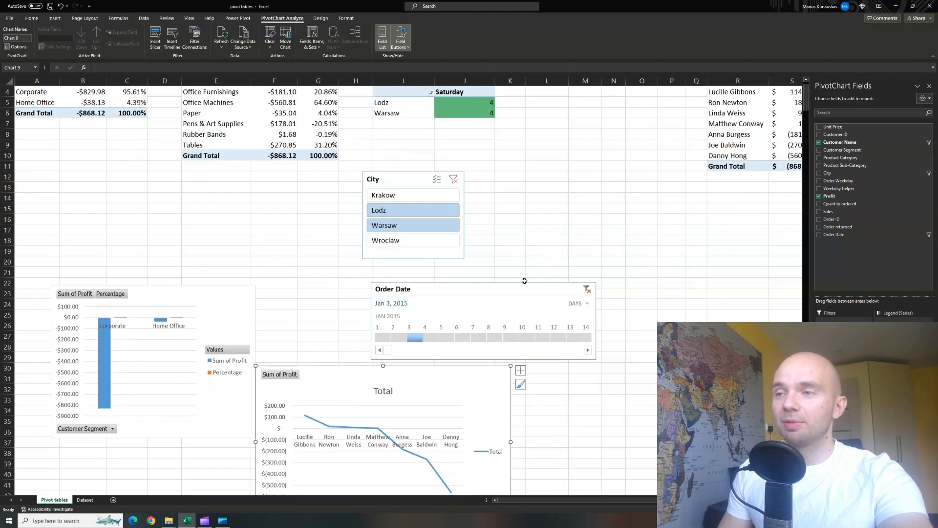
scroll(524, 281, up, 1)
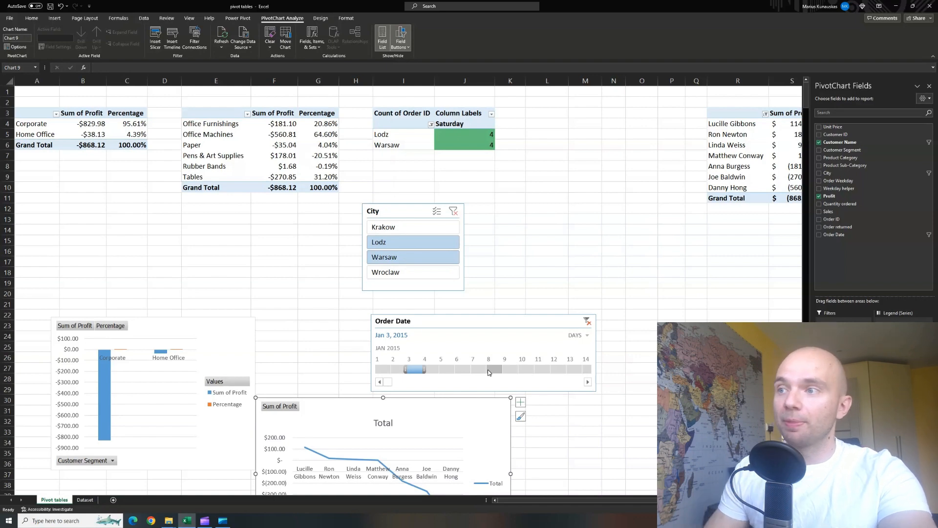
drag(494, 318, 433, 301)
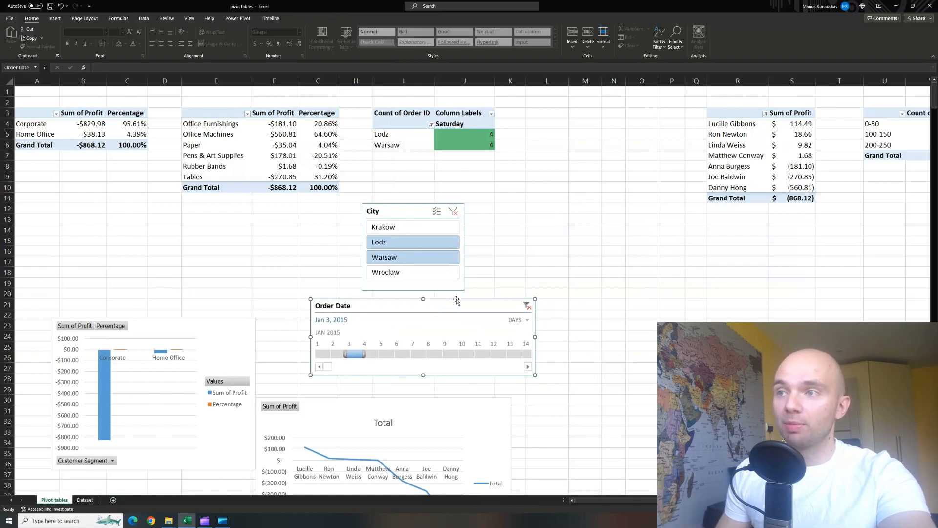
click(497, 264)
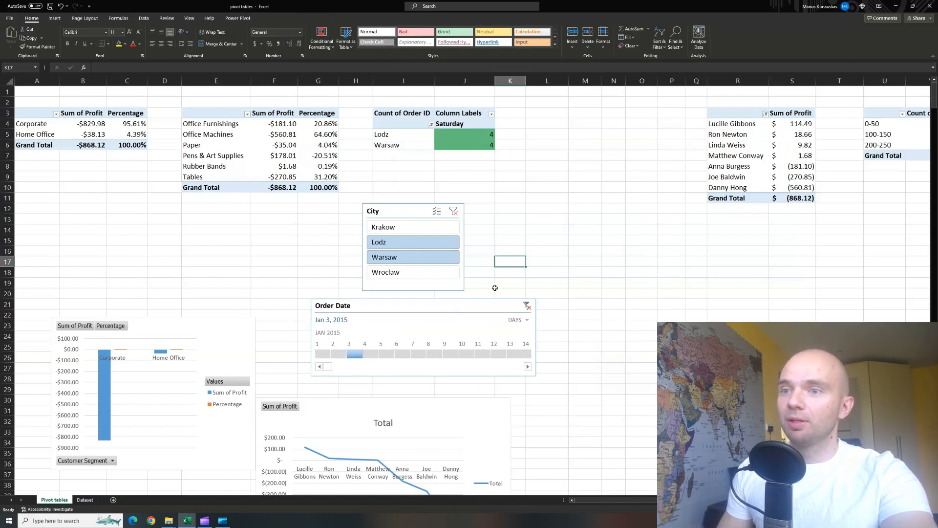